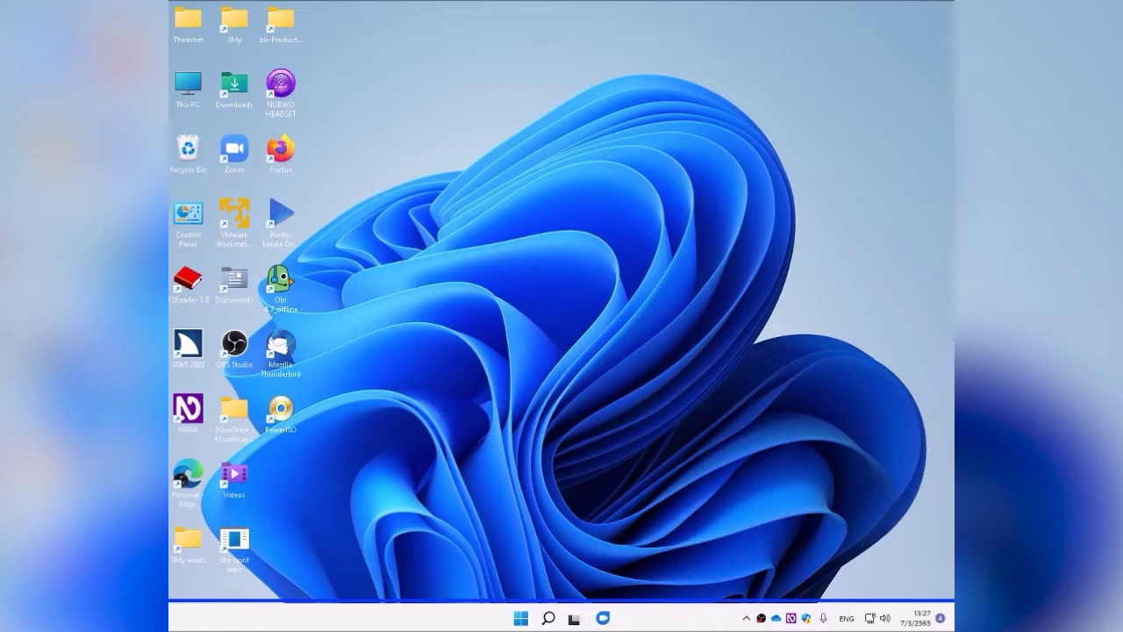
Open zRadio for NVDA from the NVDA tools.
key("Insert+n")
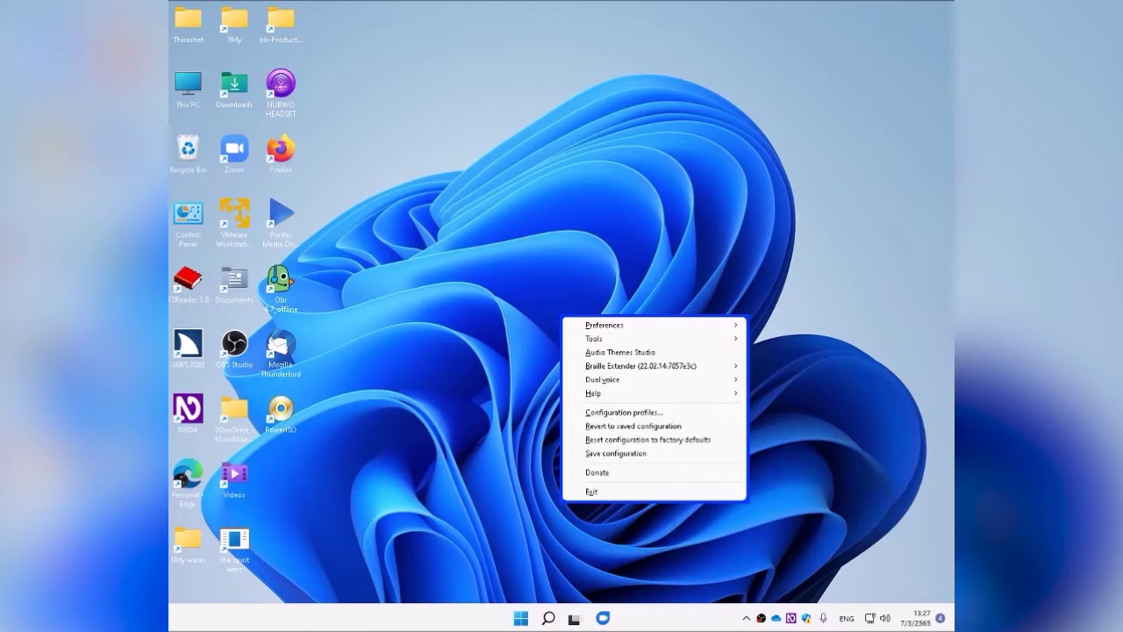
key("Down")
key("Right")
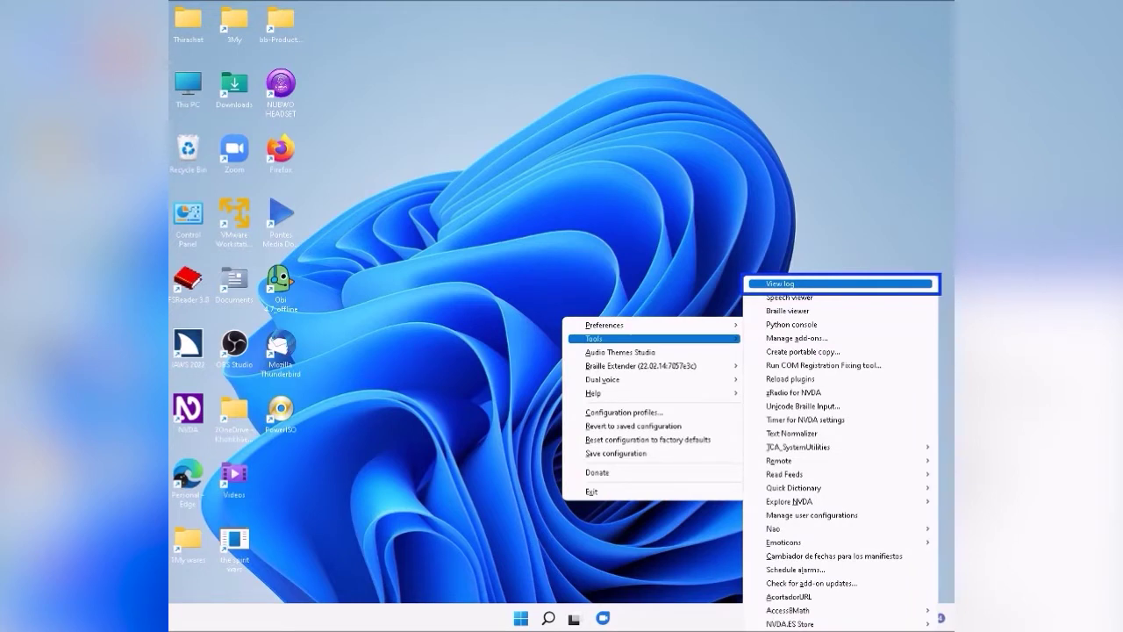
key("Down")
key("Down")
key("Down")
key("Down")
key("Down")
key("Down")
key("Down")
key("Down")
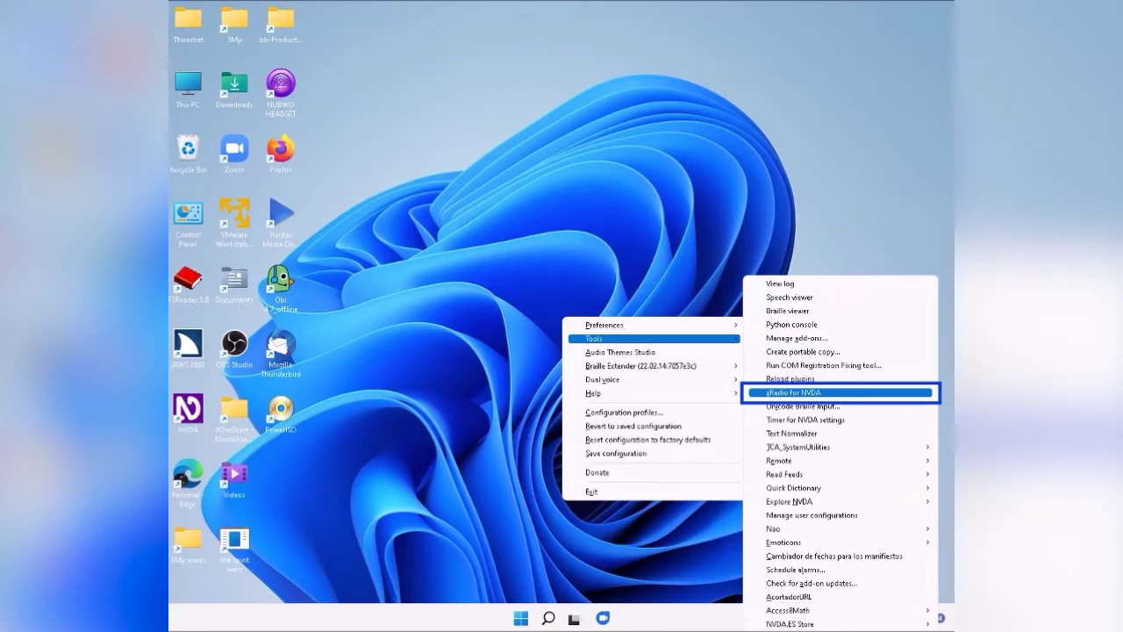
key("Return")
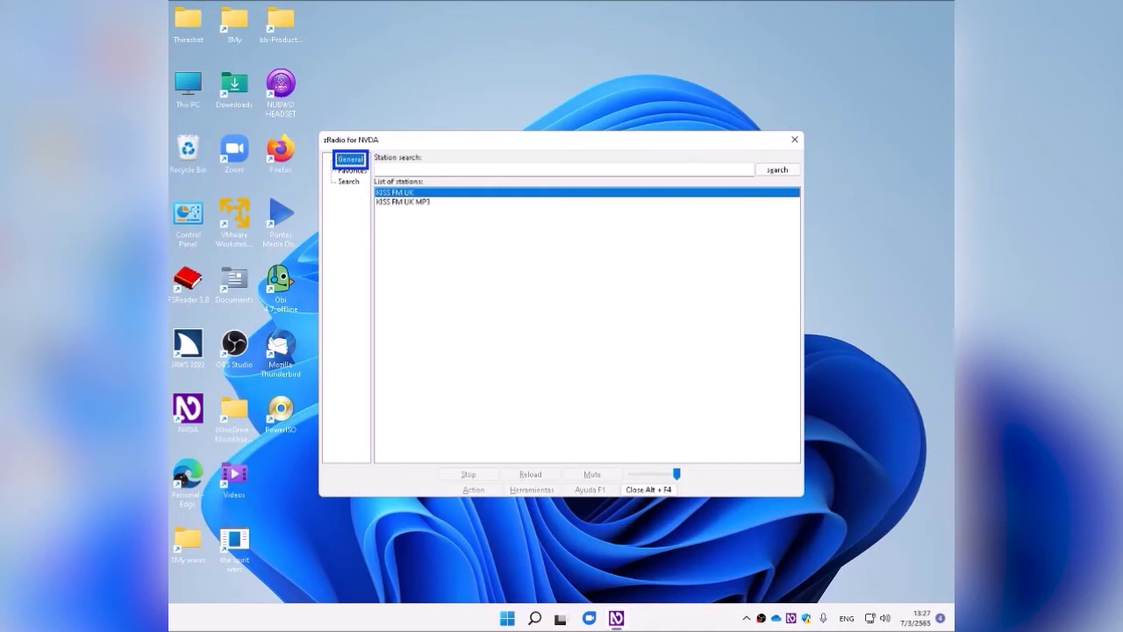
View the Favorites section and the Search section's categories for country, language and tag.
left_click(352, 169)
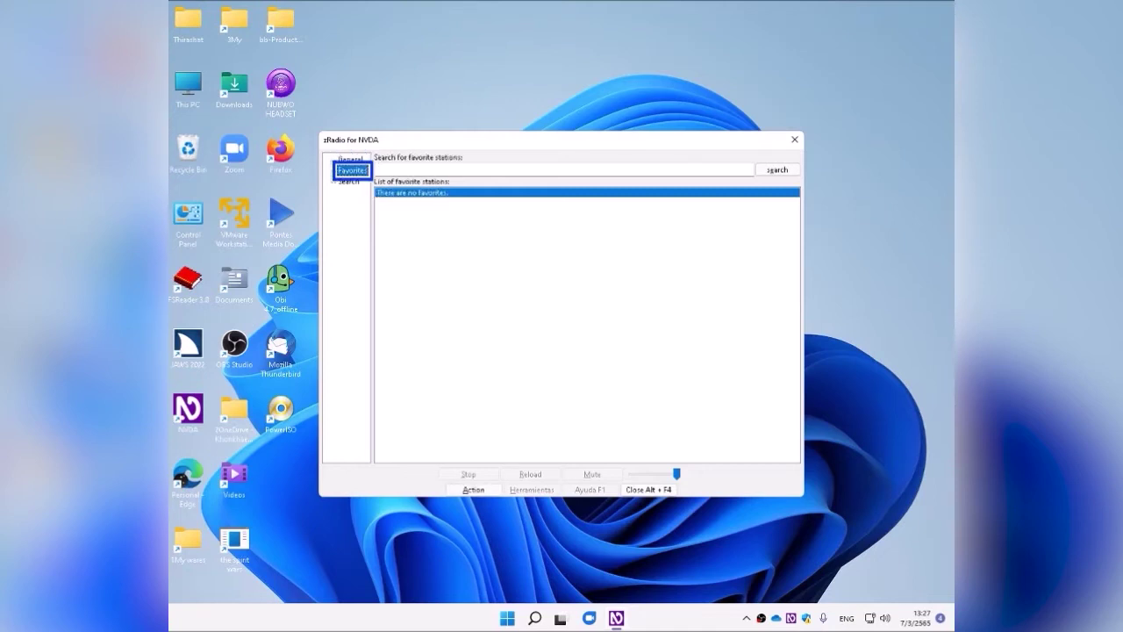
left_click(349, 181)
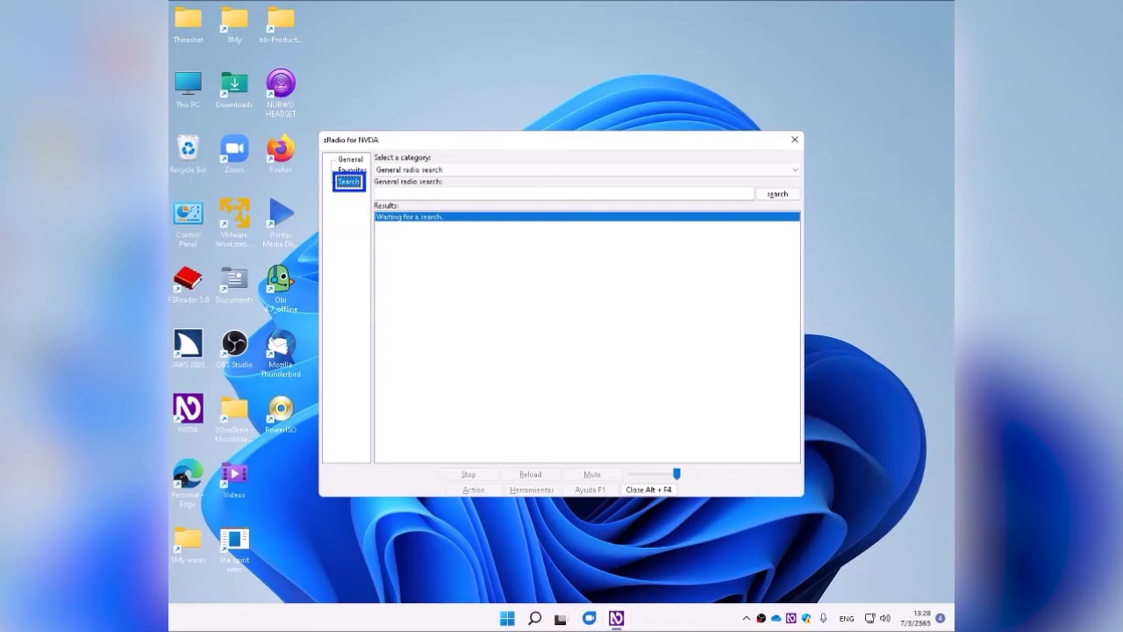
key("Tab")
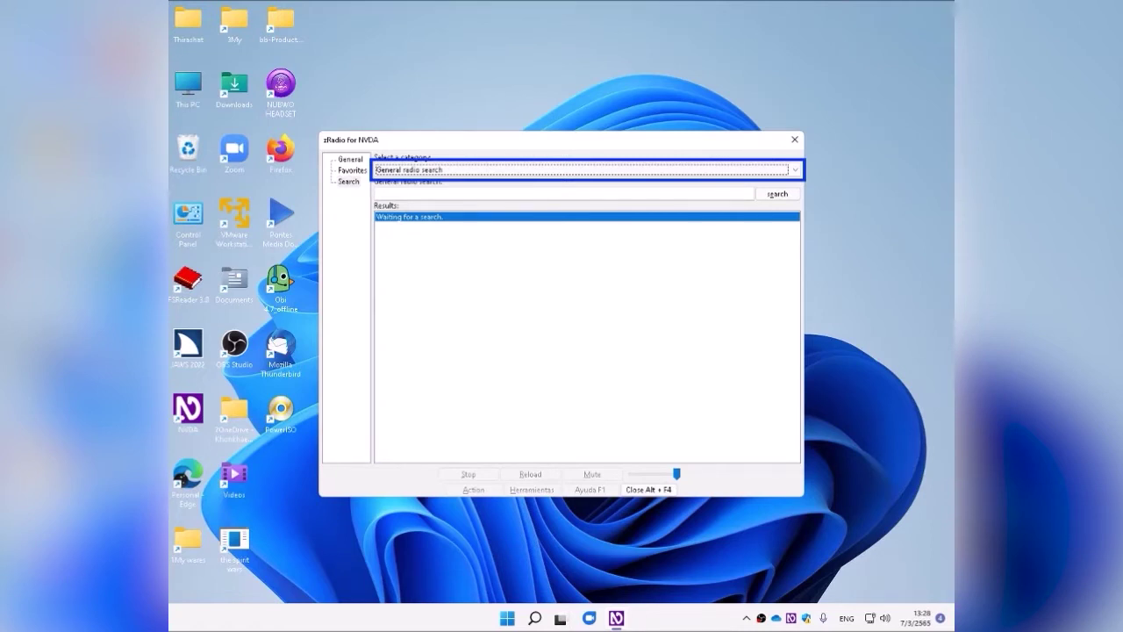
key("Down")
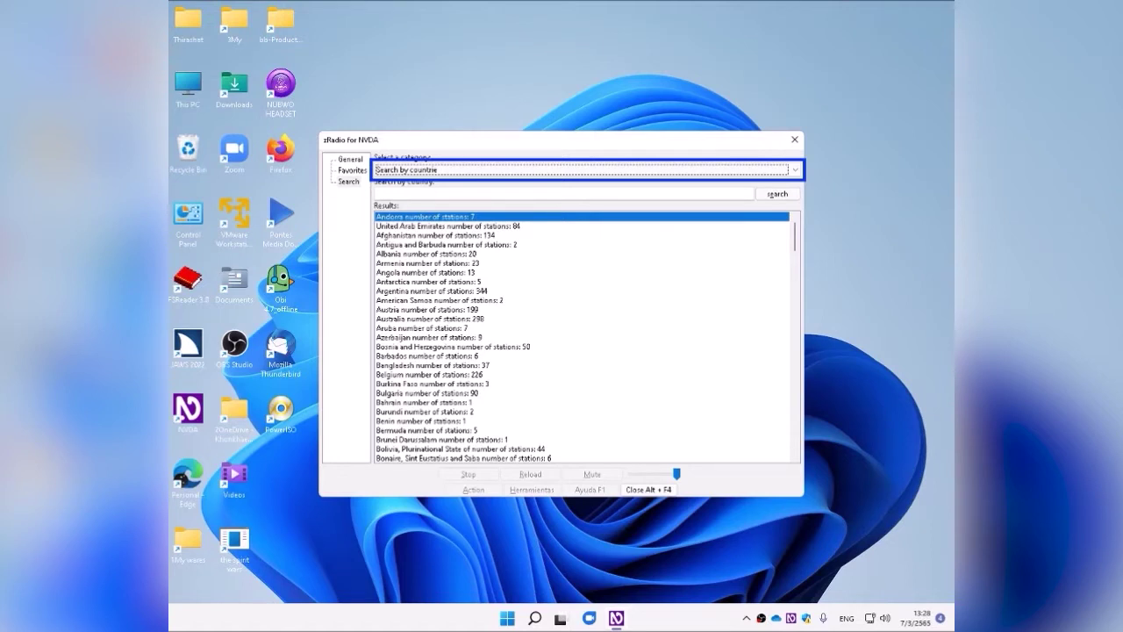
key("Down")
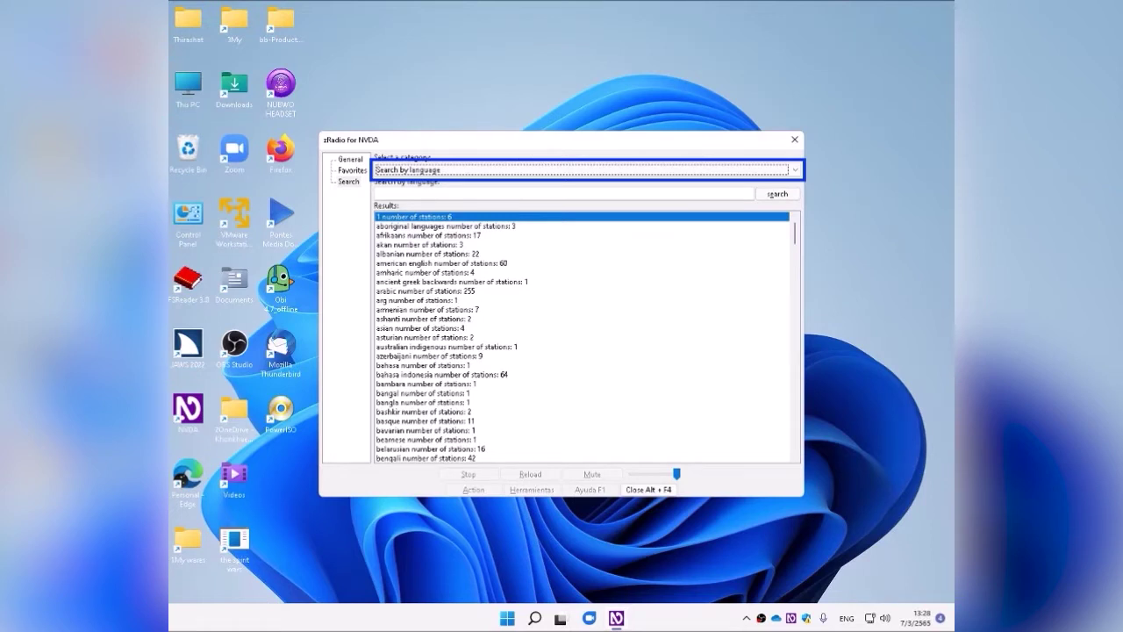
key("Down")
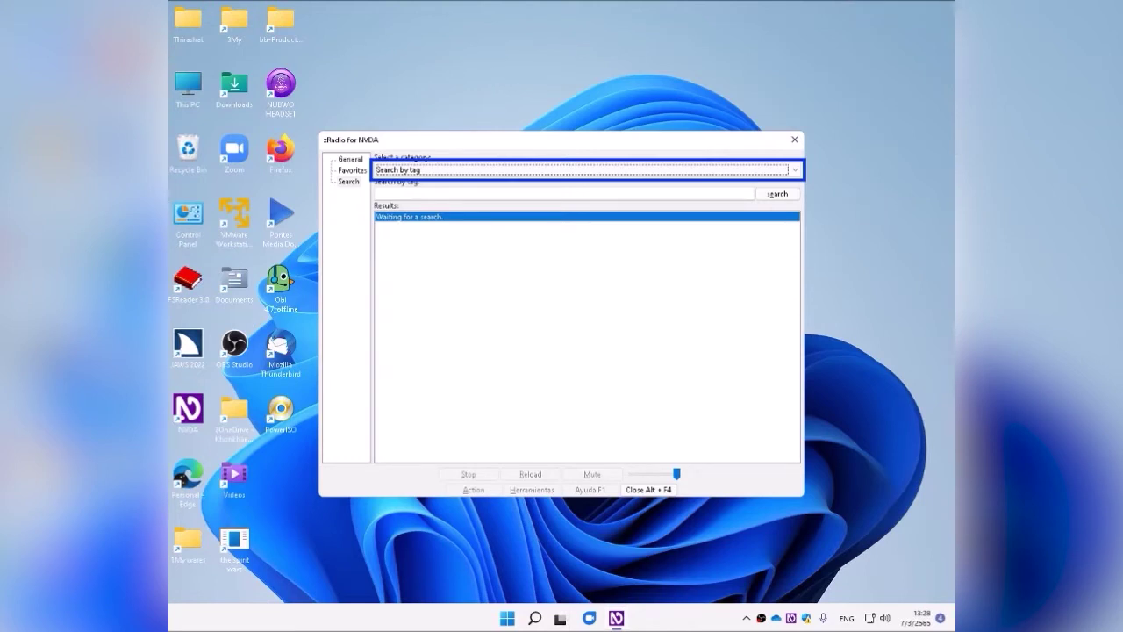
Set the search category to Search by countrie and search for Thailand.
key("Up")
key("Up")
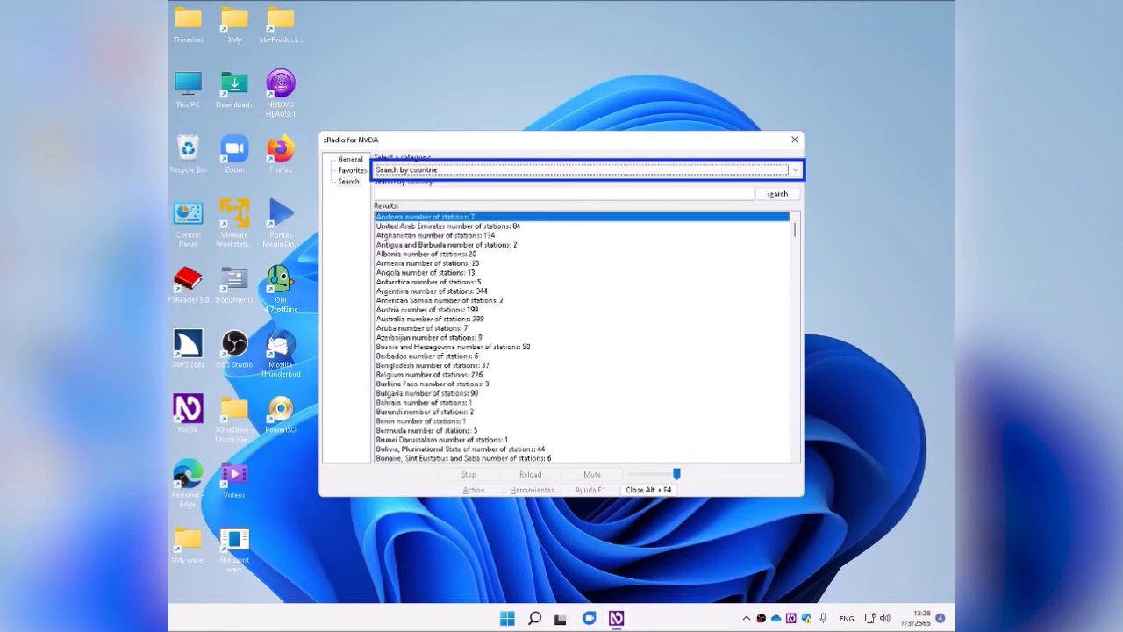
key("Tab")
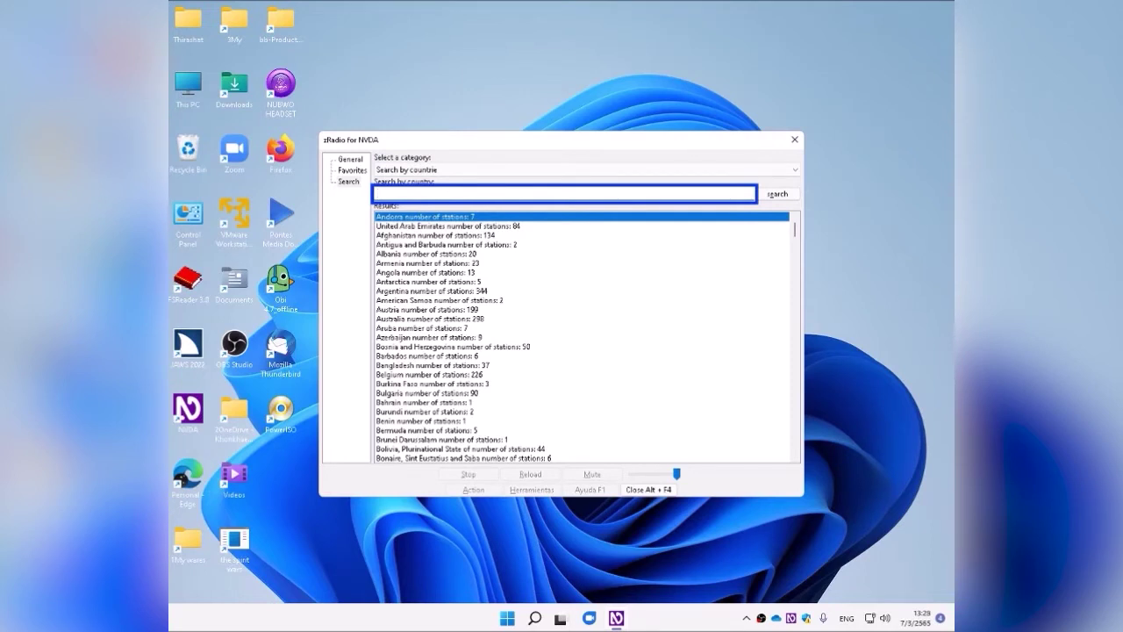
type("Thailand")
key("Return")
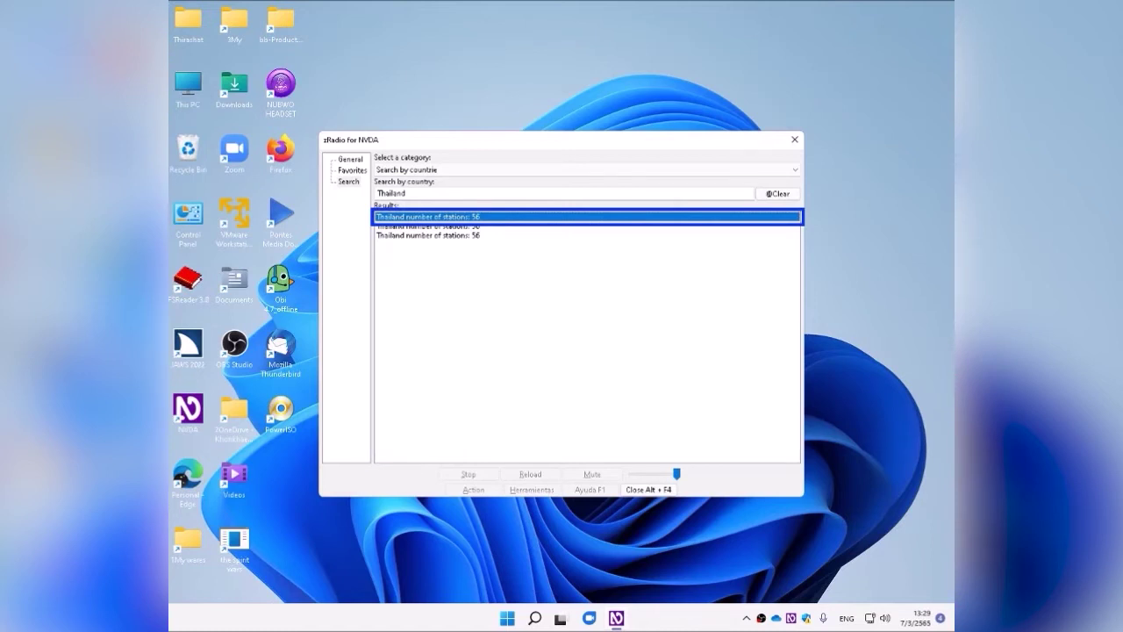
Set the second Thailand result as the default for General and clear the country search.
key("Down")
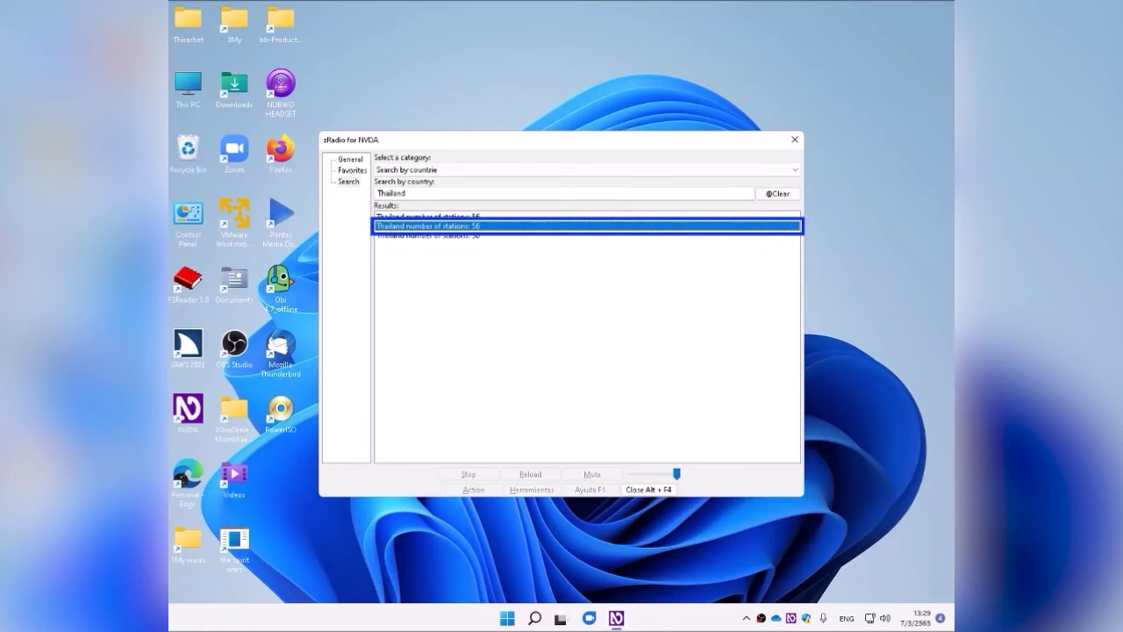
key("shift+F10")
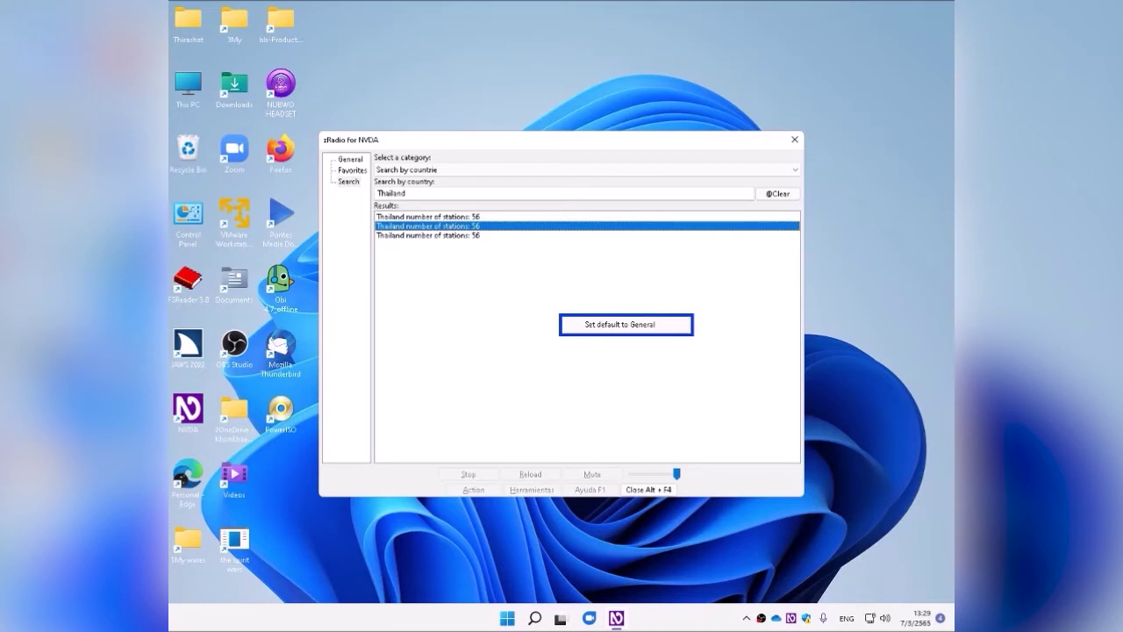
key("Down")
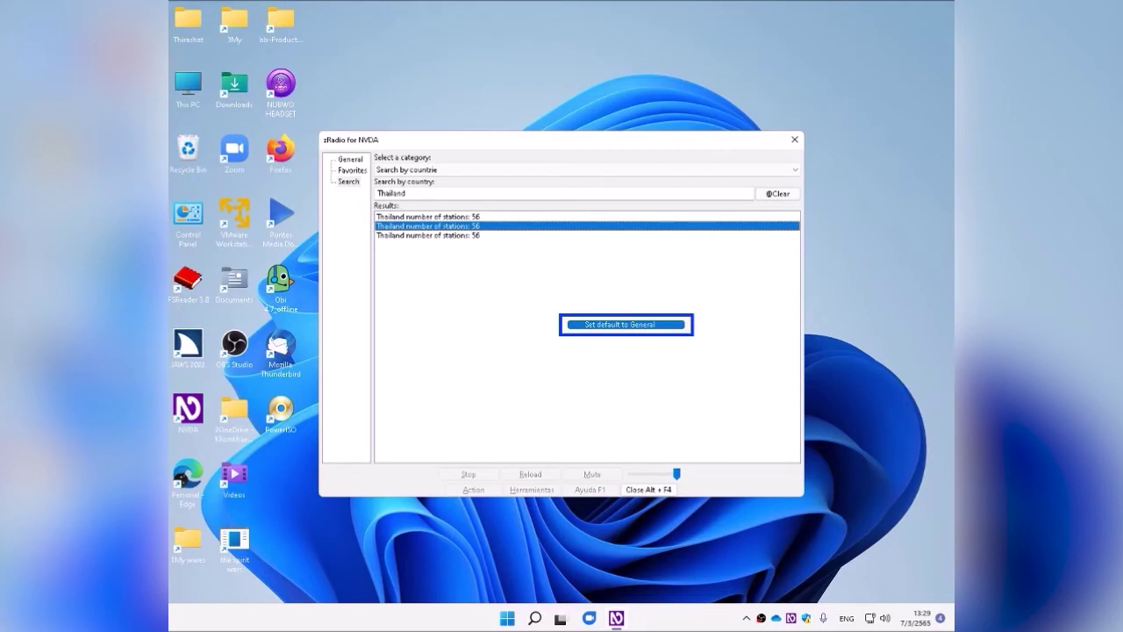
key("Return")
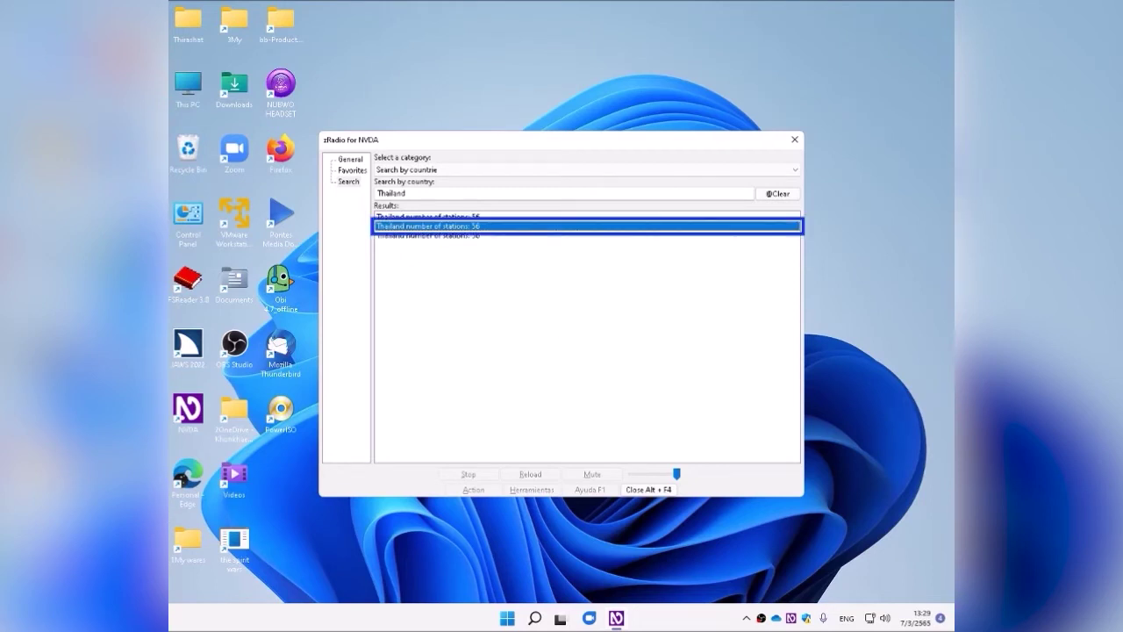
key("alt+c")
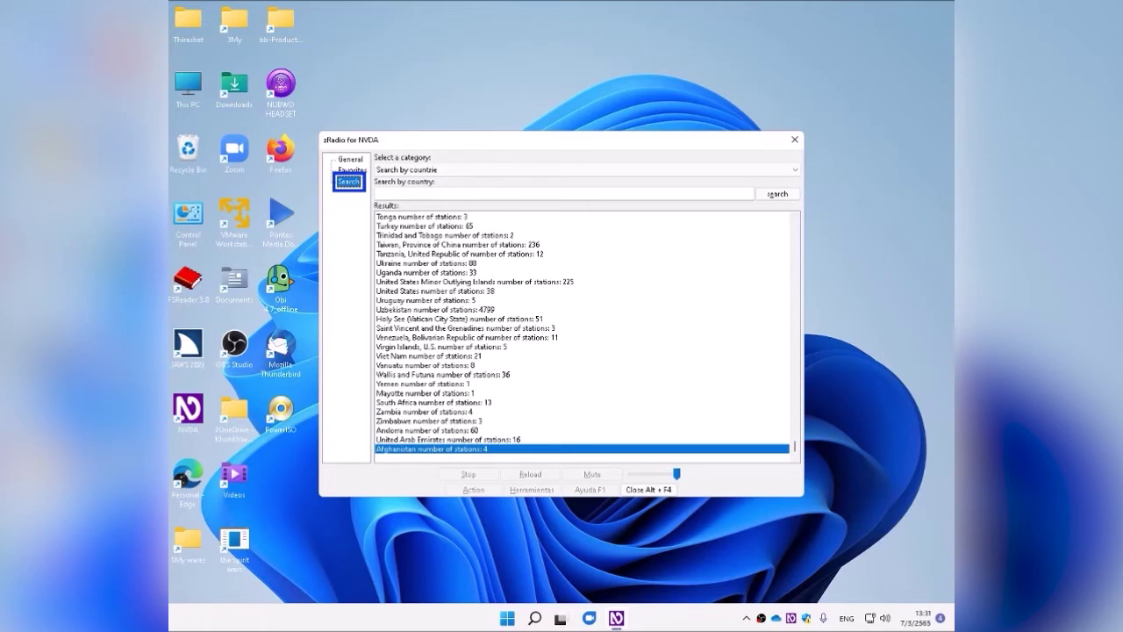
Open the General section and look through its list of stations down to the last entry.
left_click(352, 170)
left_click(350, 159)
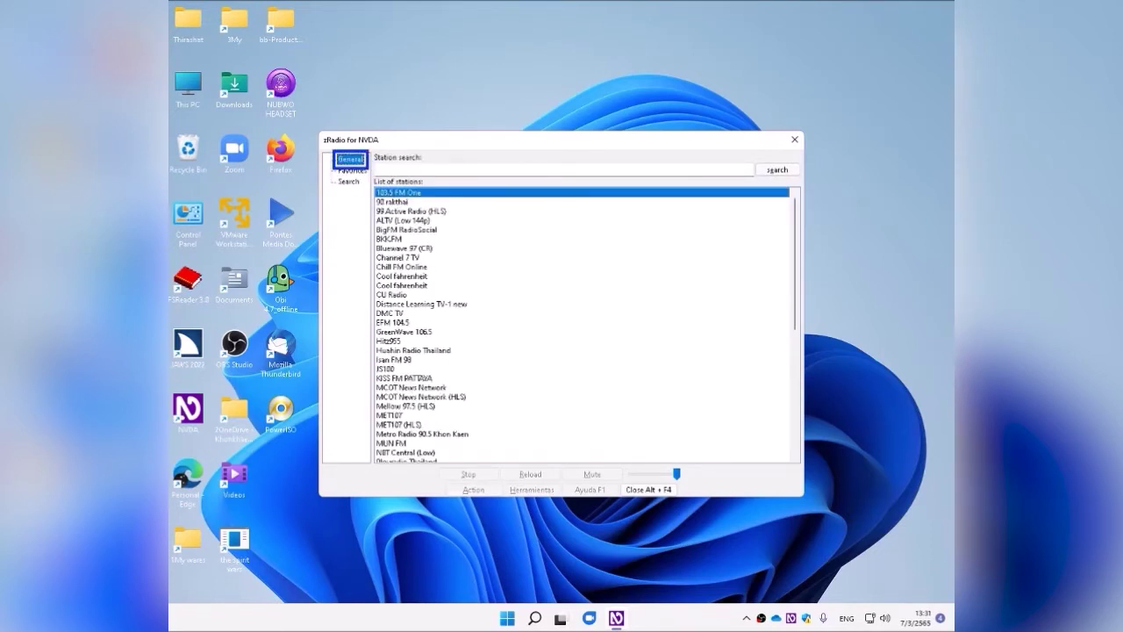
left_click(565, 169)
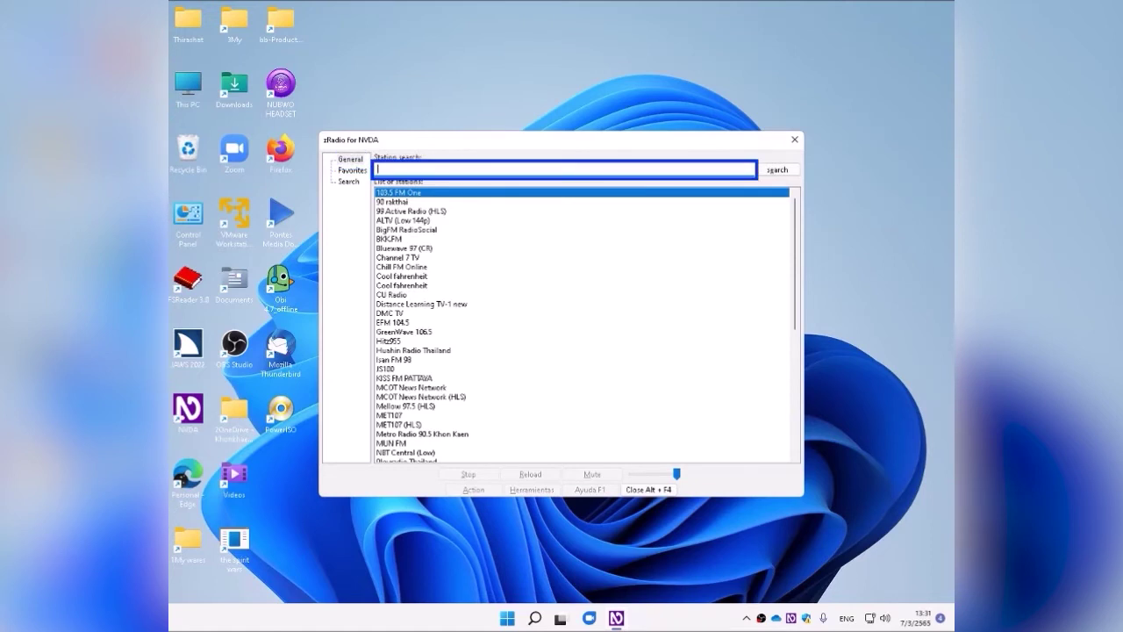
key("Tab")
key("Tab")
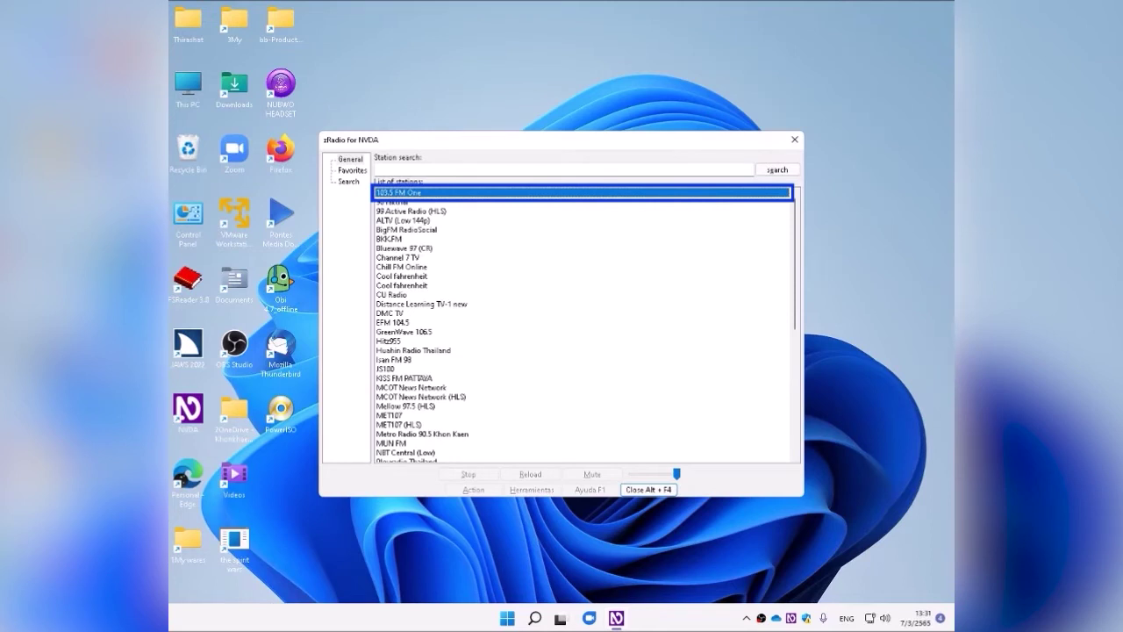
key("Down")
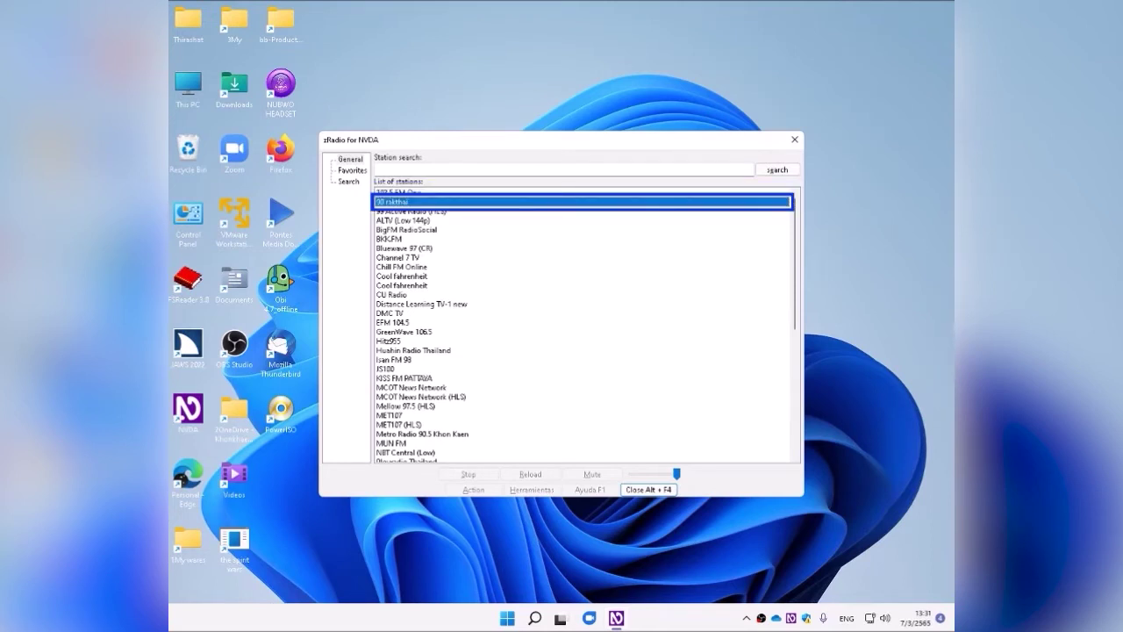
key("Down")
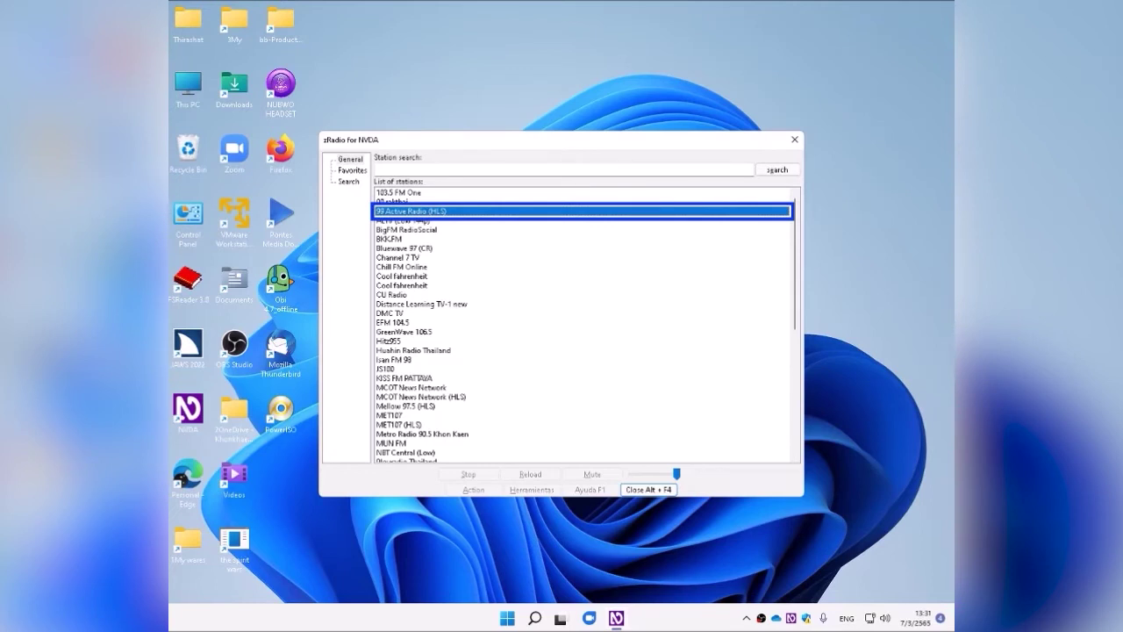
key("End")
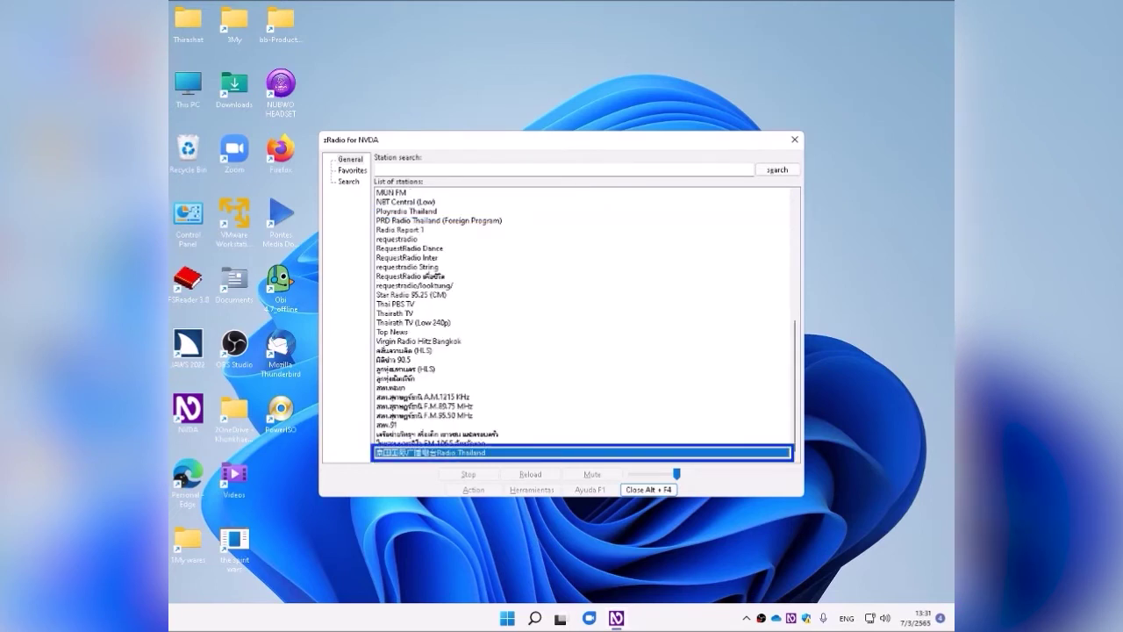
Try to play the FM 106.5 station, the second-to-last entry in the General list.
key("Up")
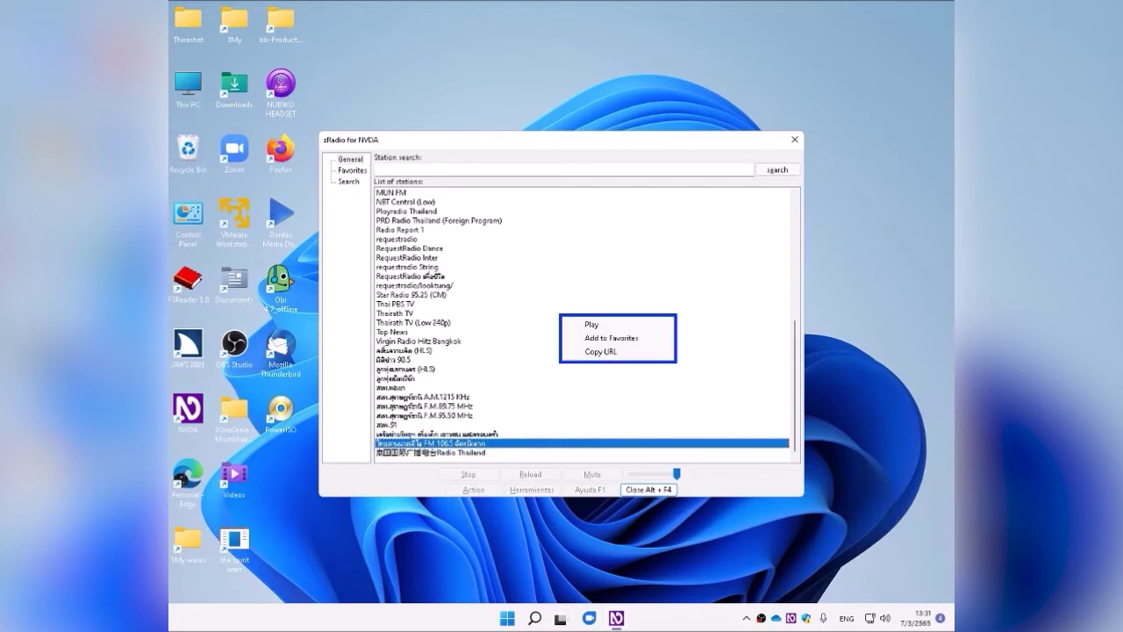
key("Down")
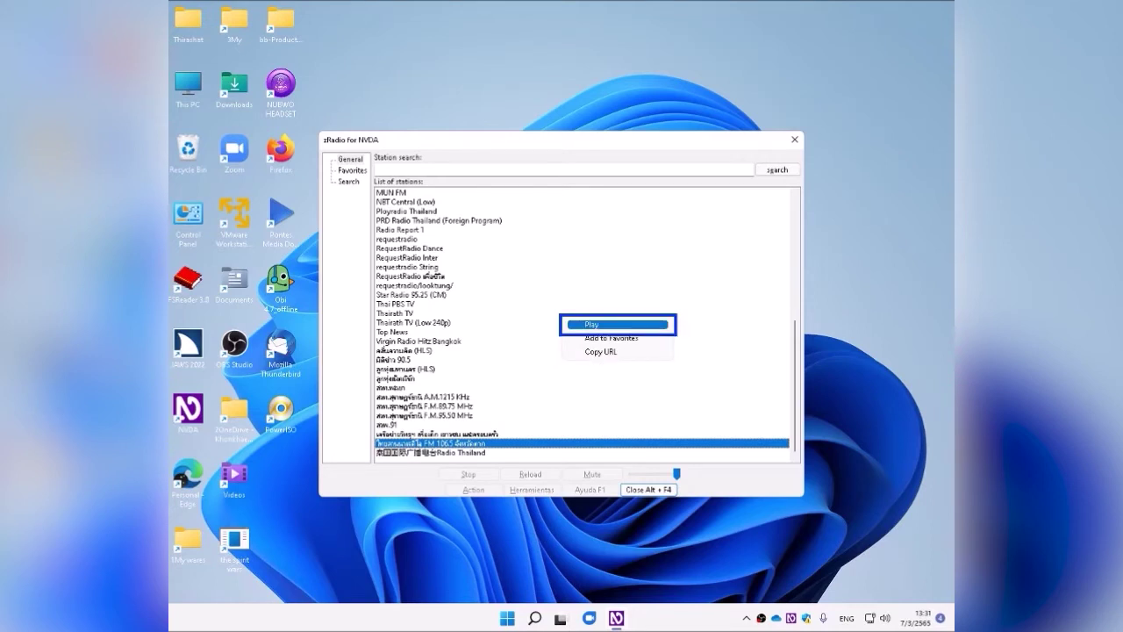
key("Return")
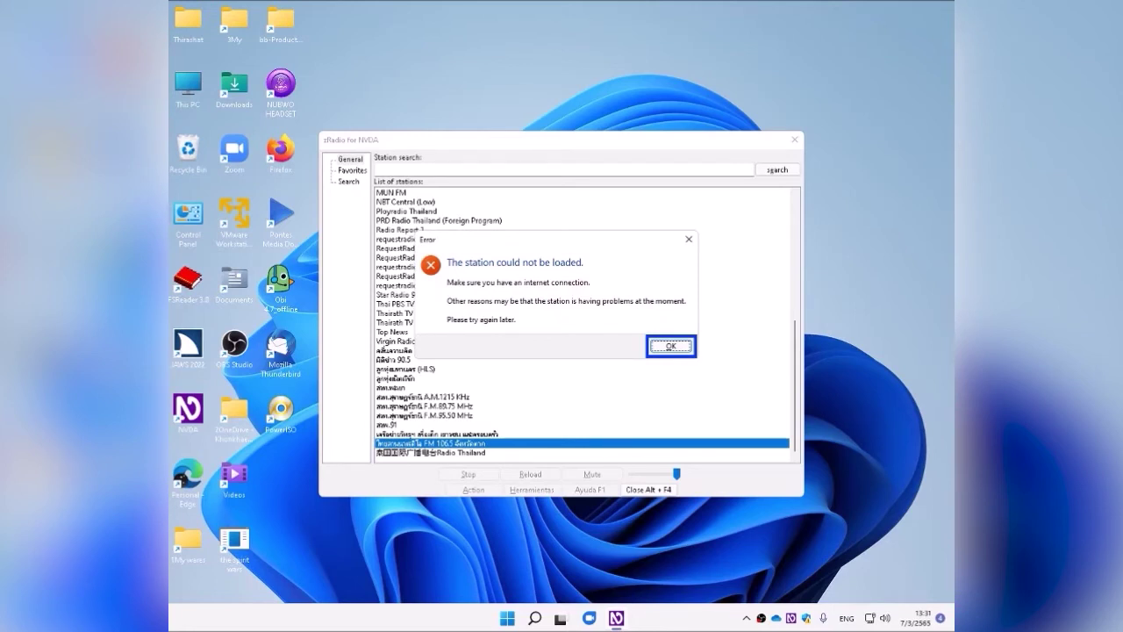
key("Return")
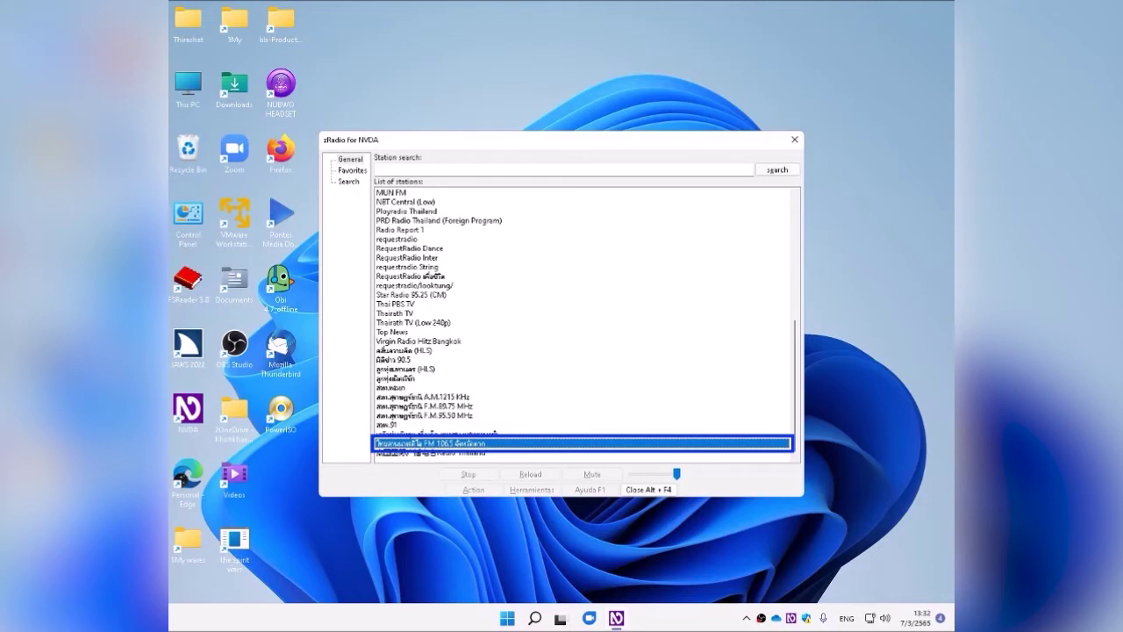
Play the A.M.1215 KHz station from the General list and return focus to the station list.
key("Down")
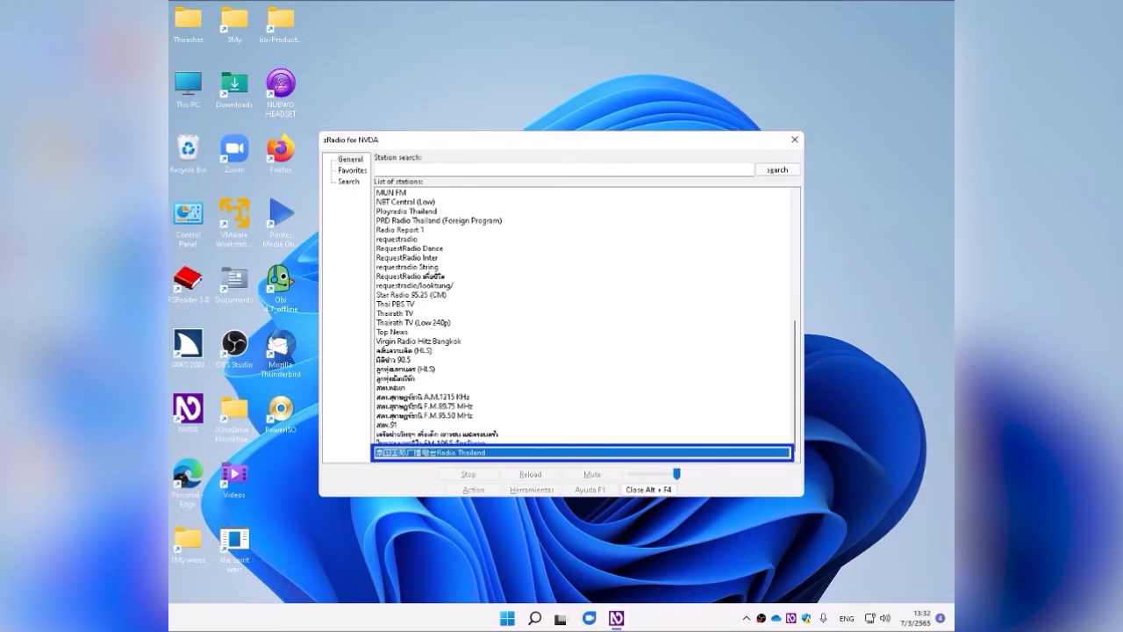
key("Up")
key("Up")
key("Up")
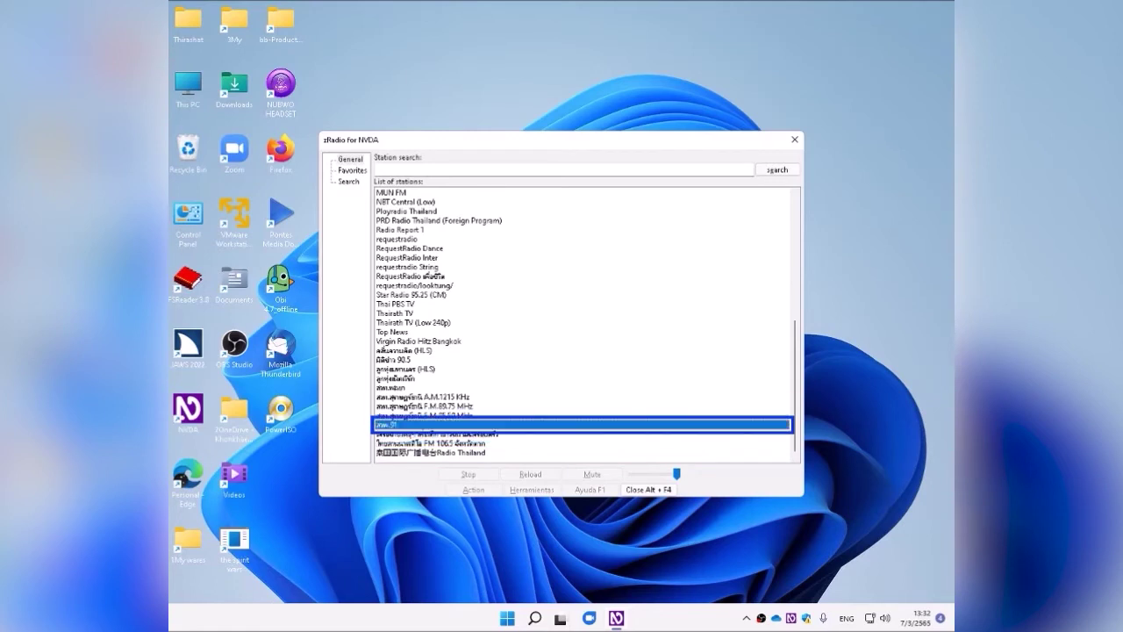
key("Up")
key("Up")
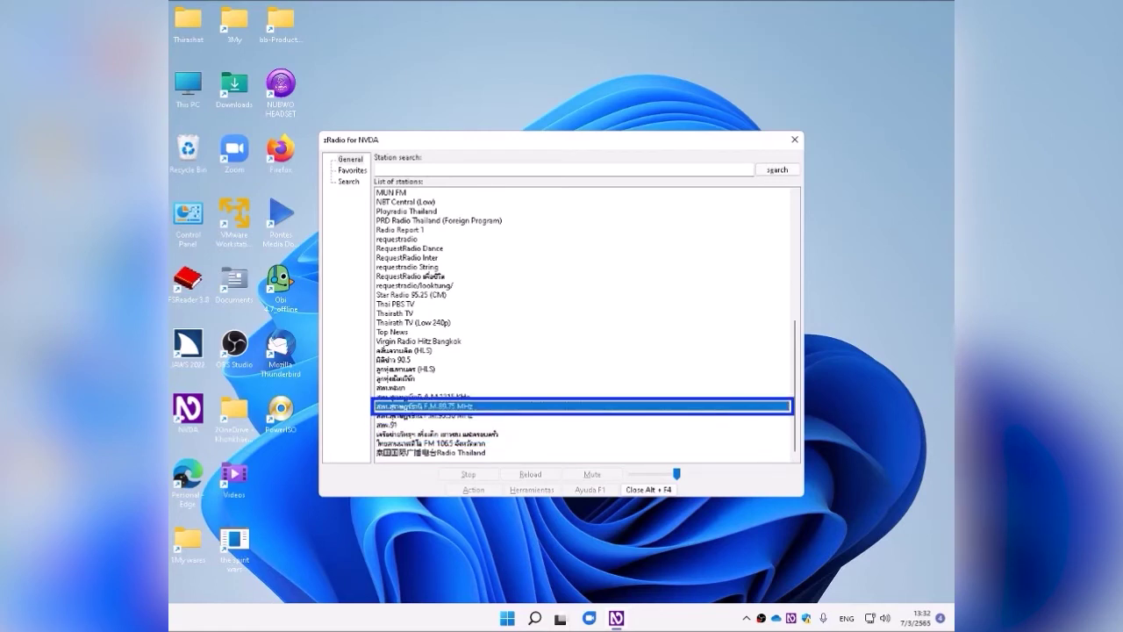
key("Up")
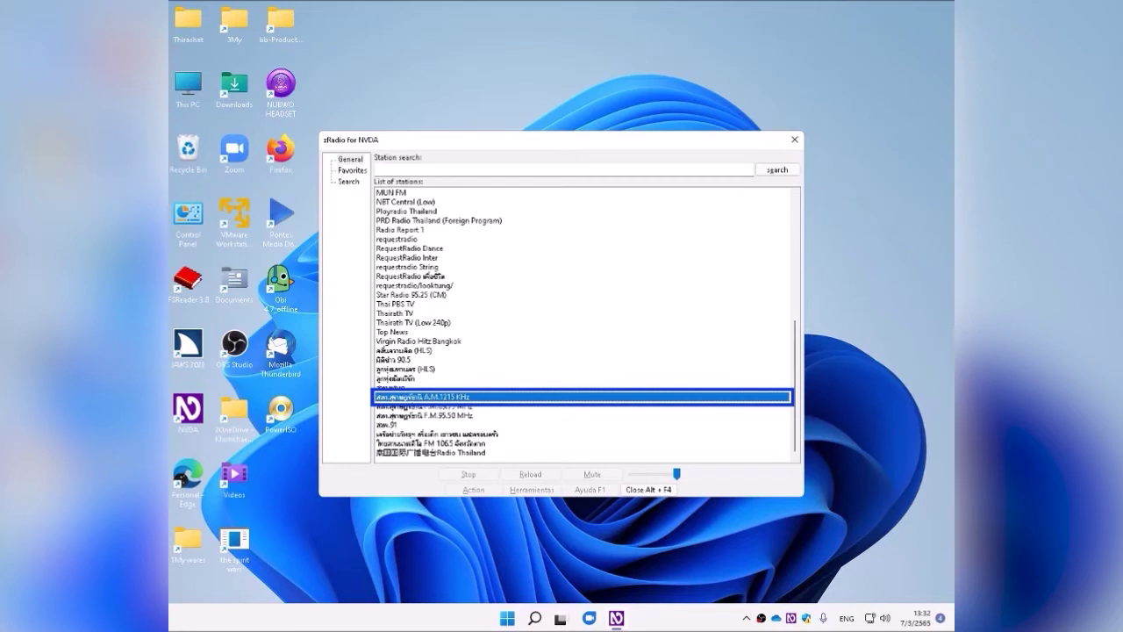
key("shift+F10")
key("Down")
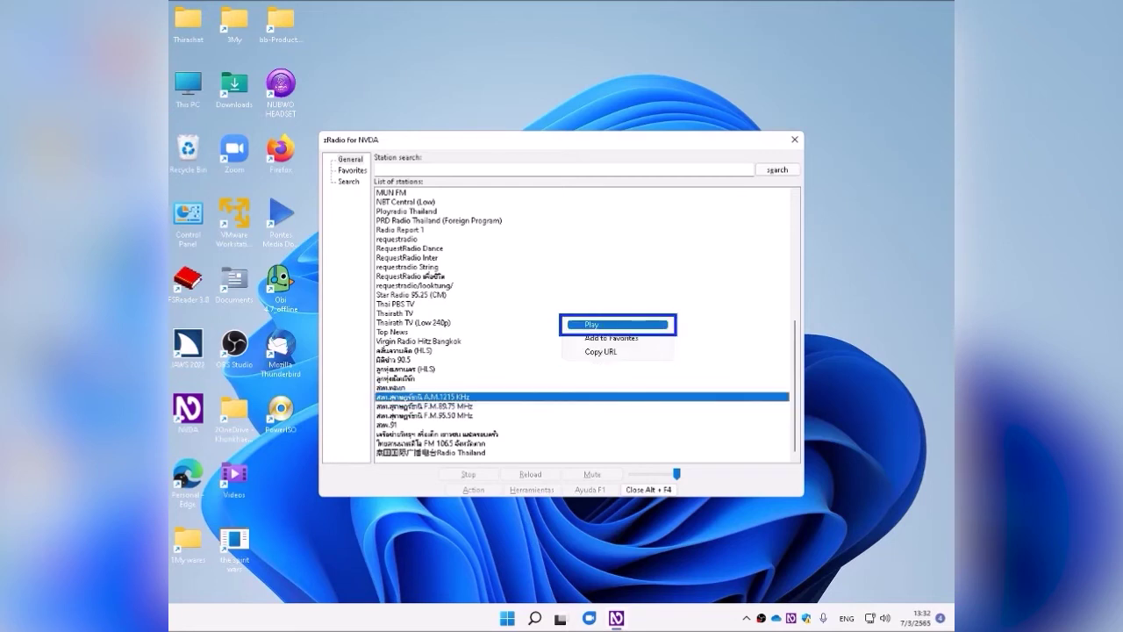
key("Return")
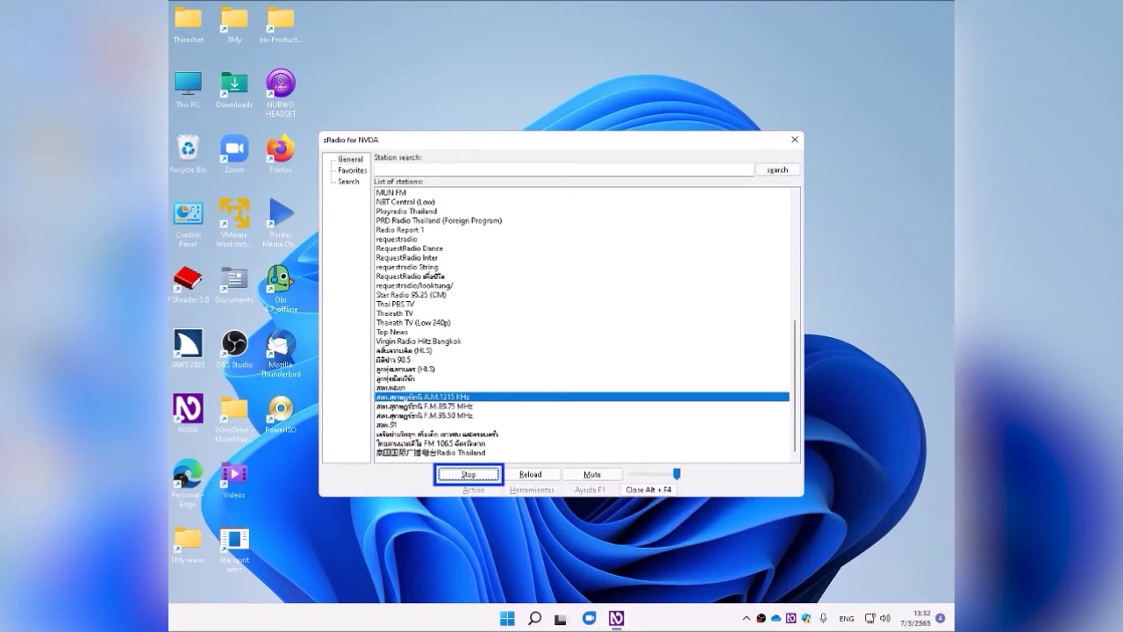
key("shift+Tab")
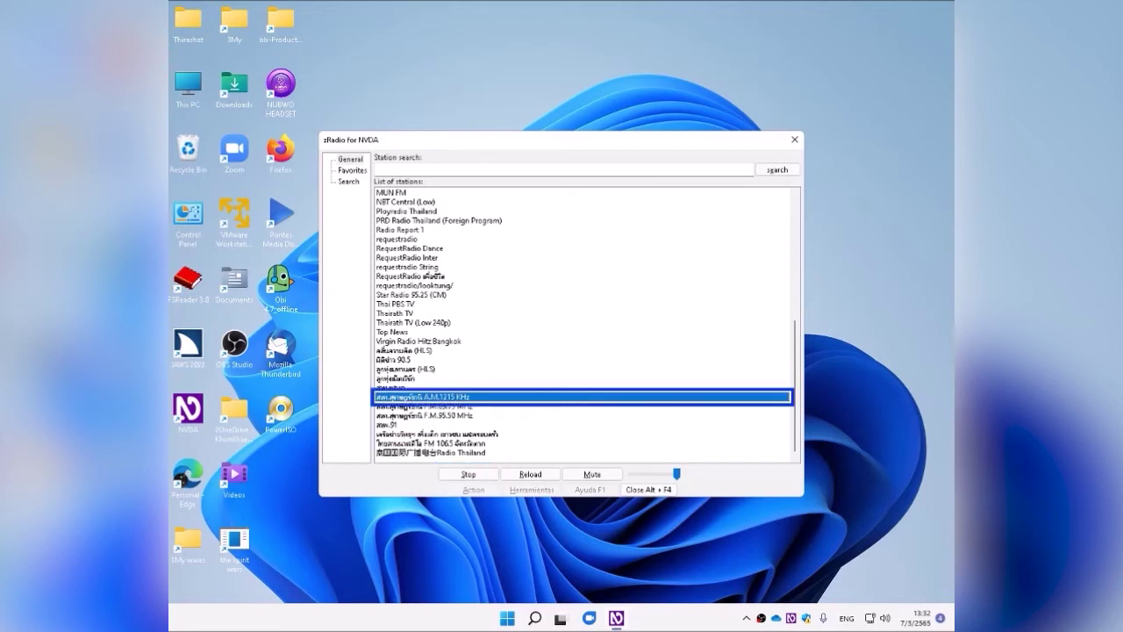
Select the Thai-script (HLS) station directly below the Thai-script 90.5 station in the General list.
key("Up")
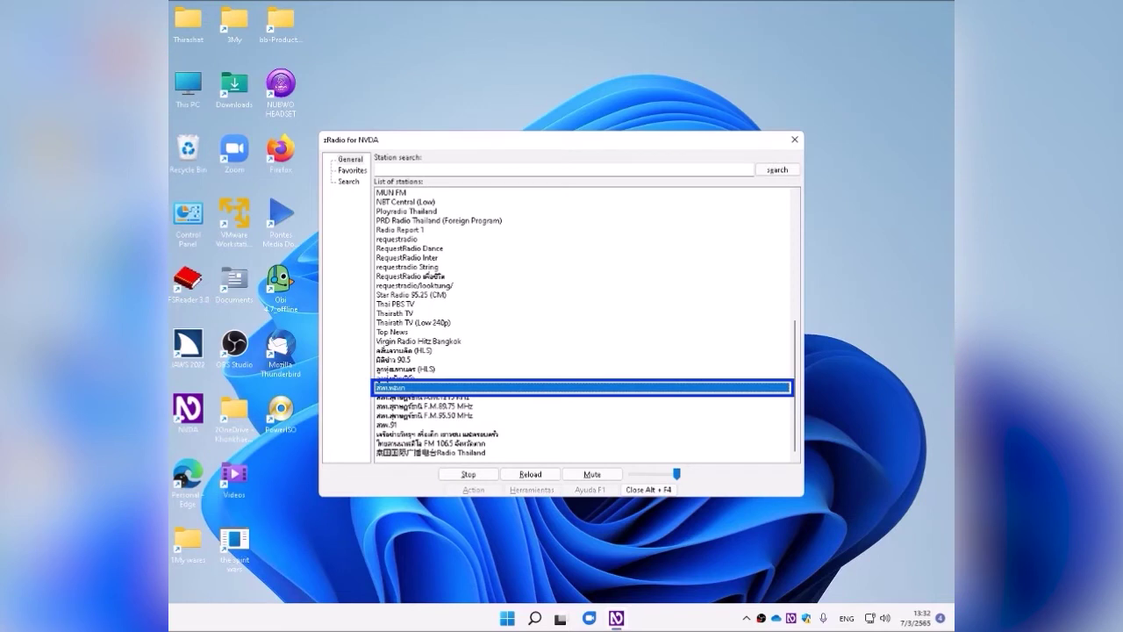
key("Up")
key("Up")
key("Up")
key("Up")
key("Up")
key("Up")
key("Down")
key("Down")
key("Down")
key("Down")
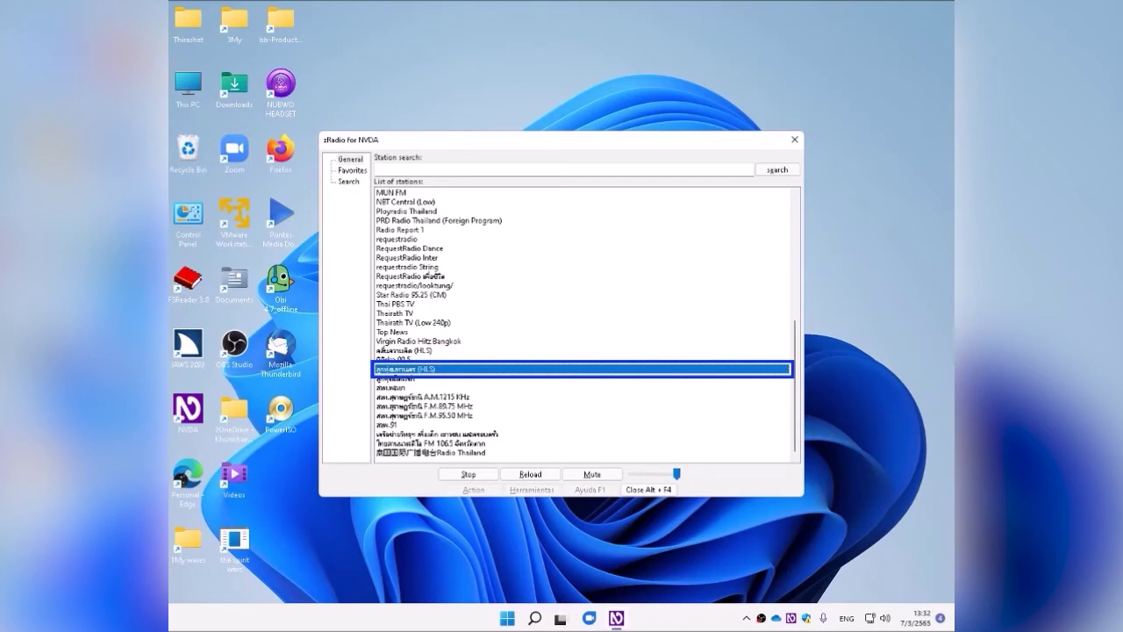
Lower the radio's playback volume to slightly below the middle of its range.
key("Tab")
key("Tab")
key("Tab")
key("Tab")
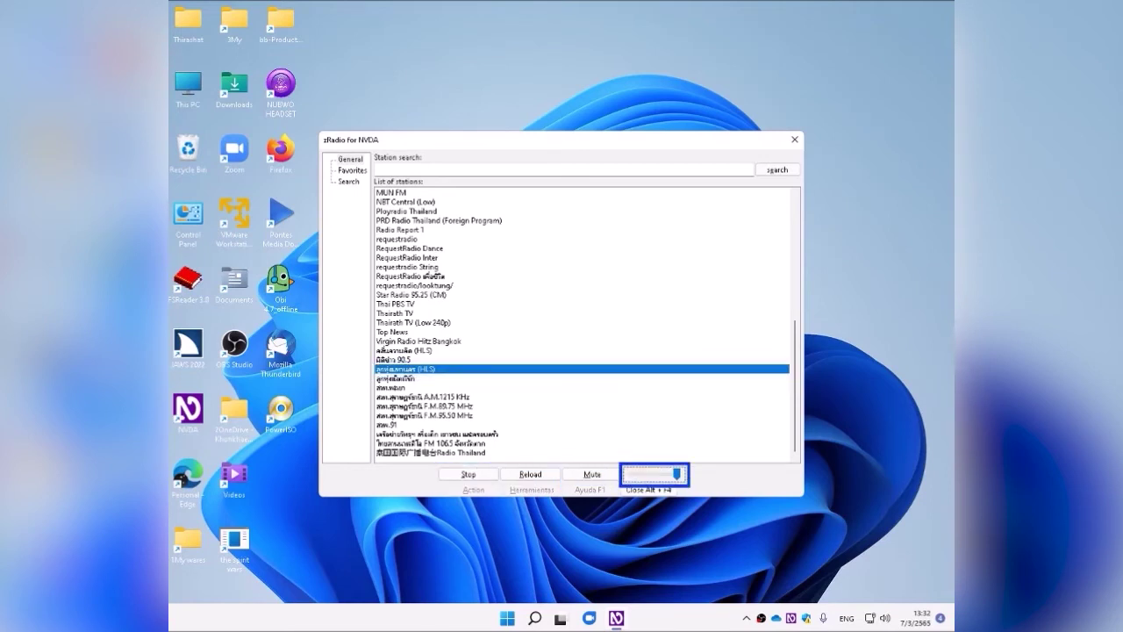
key("Left")
key("Left")
key("Left")
key("Left")
key("Left")
key("Left")
key("Right")
key("Right")
Go back past the Mute, Reload and Stop controls to the station list and play the selected Thai-script (HLS) station.
key("shift+Tab")
key("Tab")
key("shift+Tab")
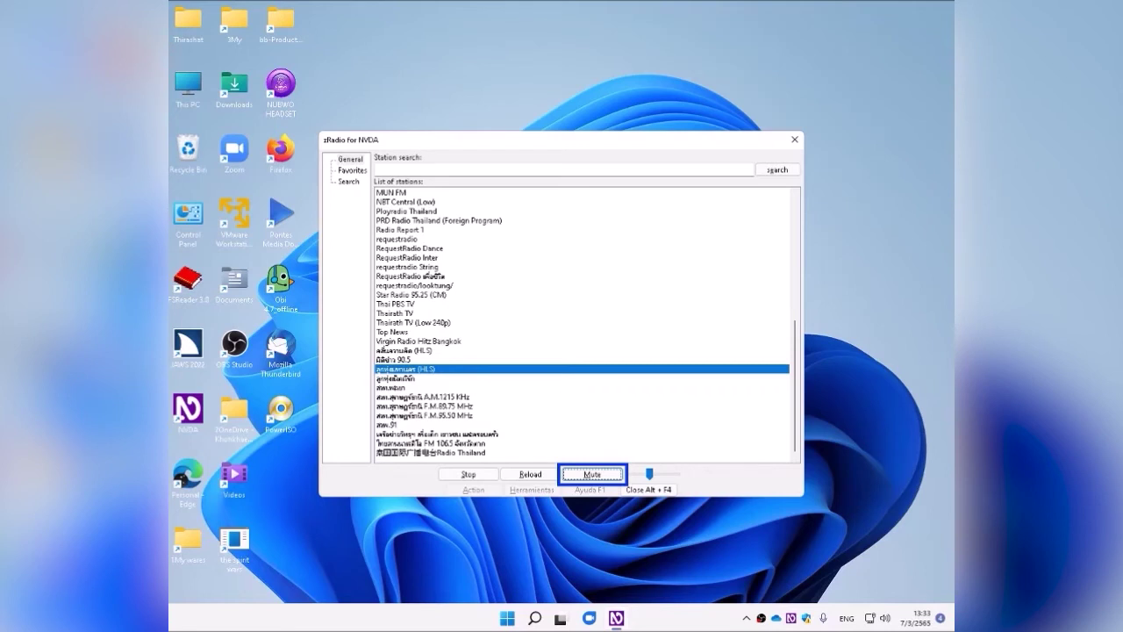
key("shift+Tab")
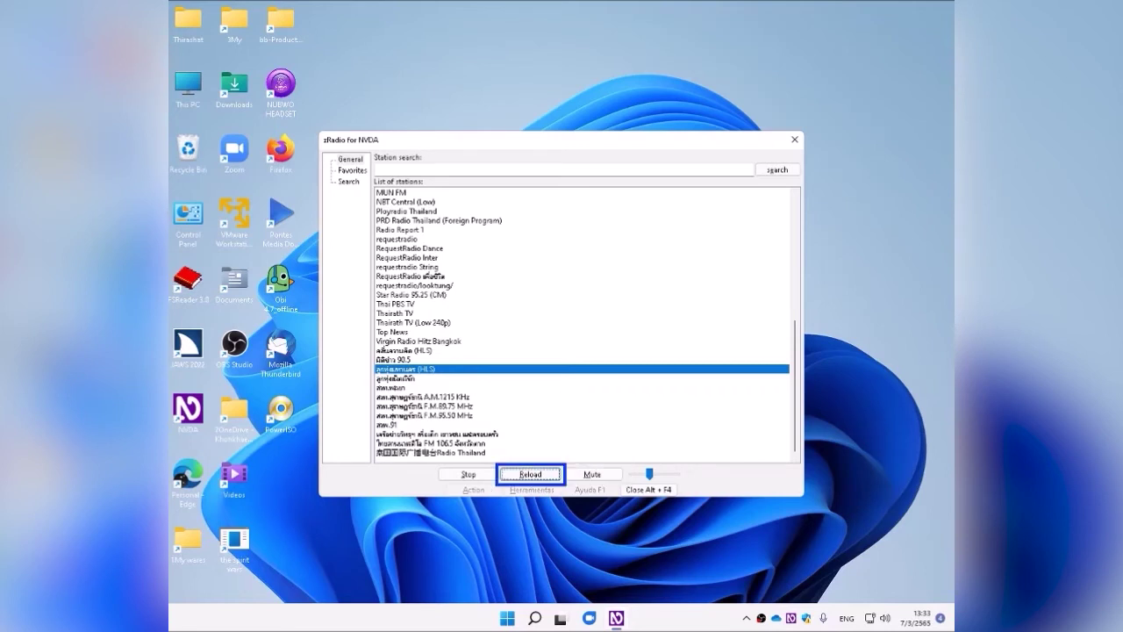
key("shift+Tab")
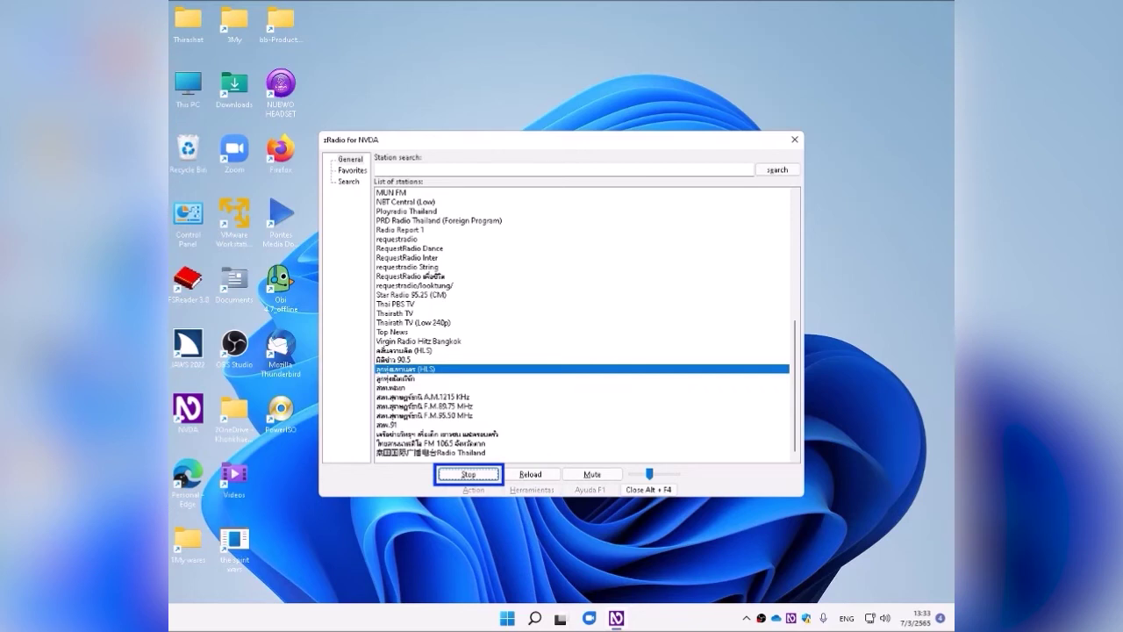
key("shift+Tab")
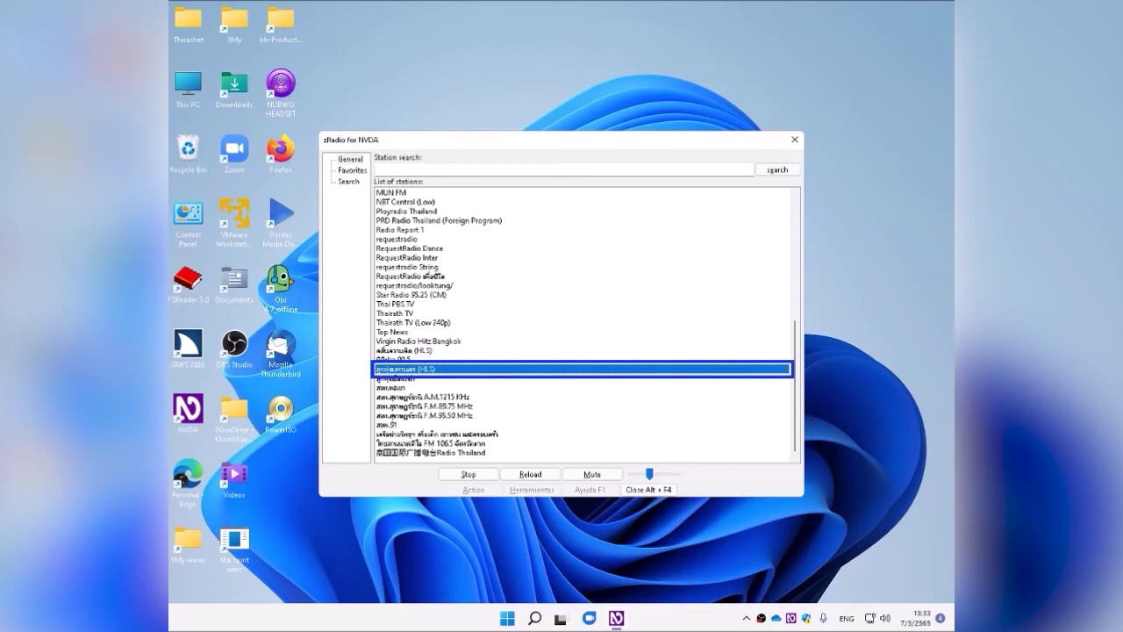
key("shift+F10")
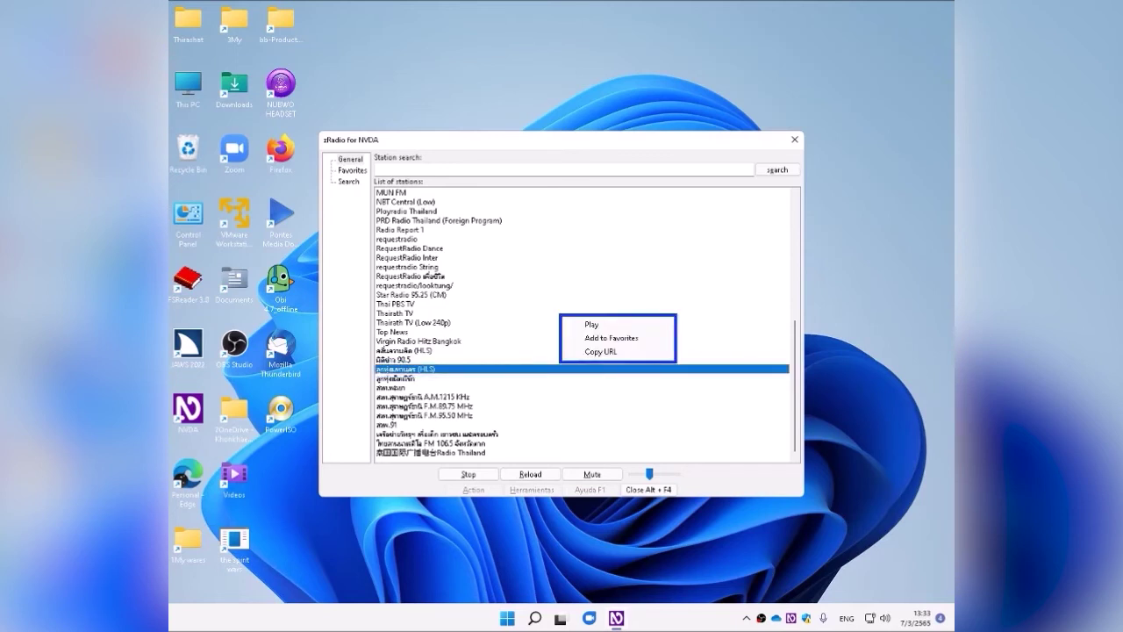
key("Down")
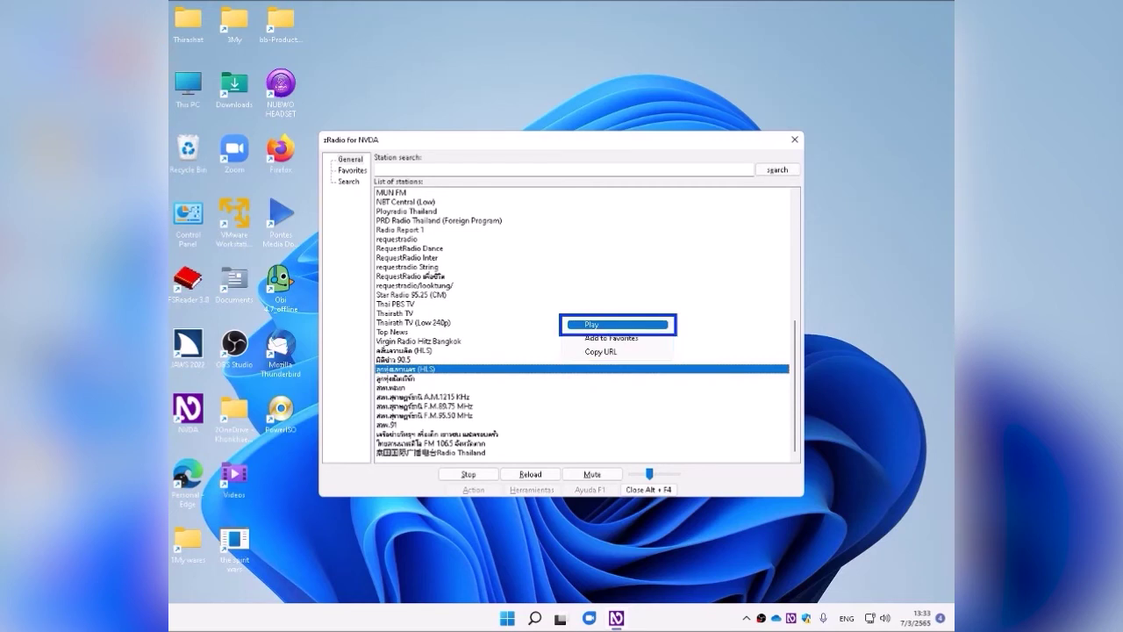
key("Return")
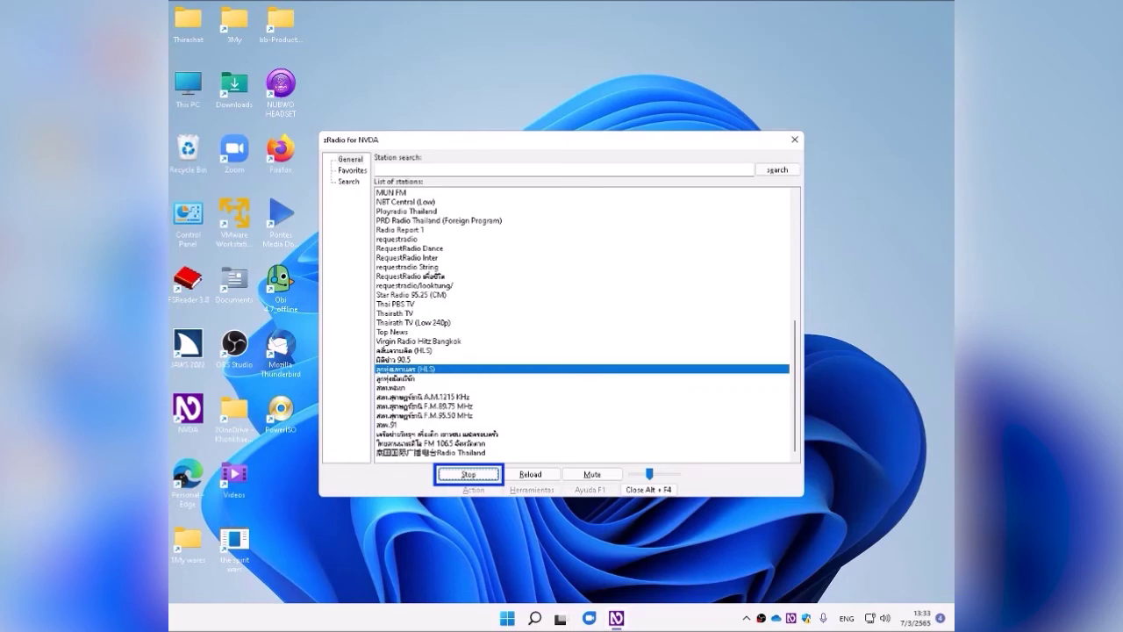
Try the playback volume at both extremes of its range, then settle it slightly below the middle.
key("Tab")
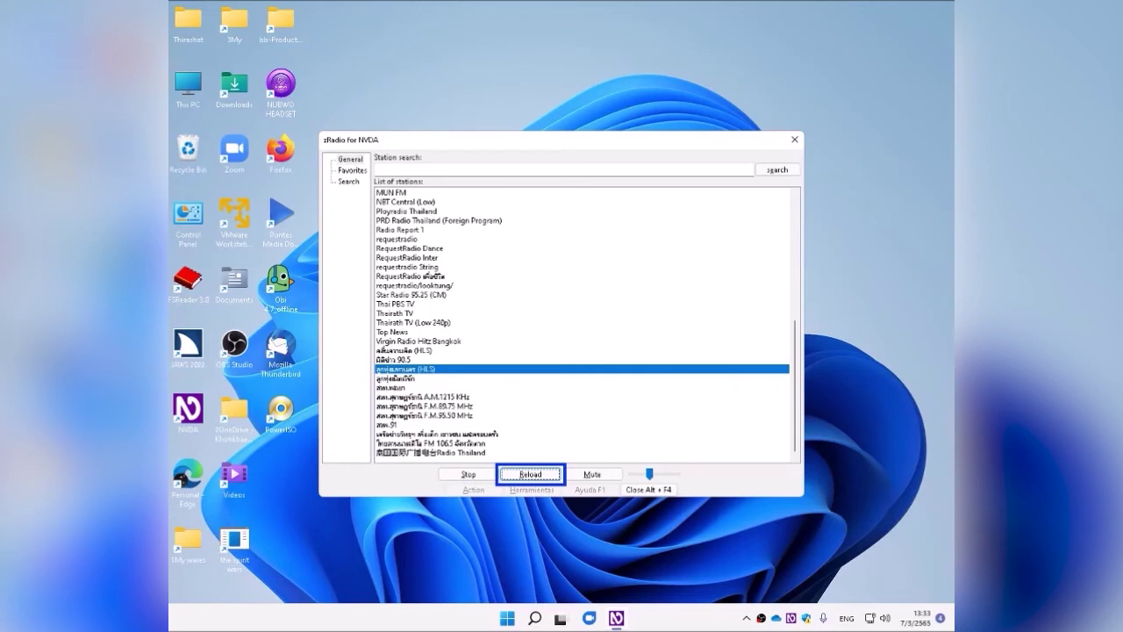
key("Tab")
key("Tab")
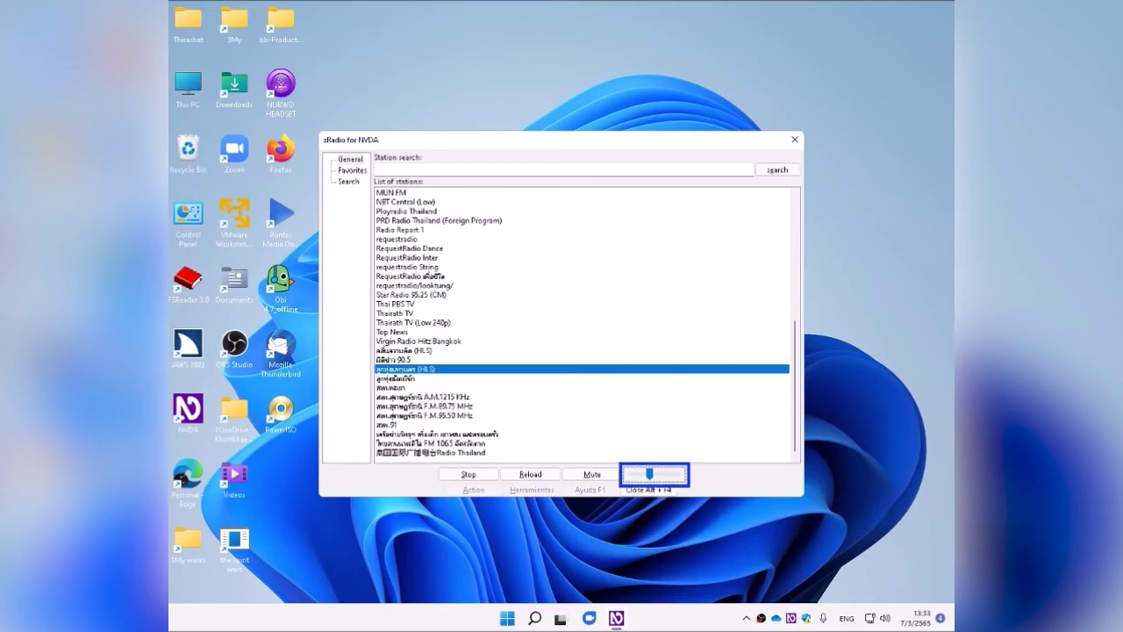
key("Left")
key("Left")
key("Left")
key("Right")
key("Right")
key("Right")
key("End")
key("Home")
key("End")
key("Home")
key("Right")
key("Right")
key("Right")
key("Right")
key("Right")
key("Right")
key("Right")
key("Left")
key("Left")
key("Left")
key("Left")
key("Right")
Close the radio window without stopping the current station.
key("Tab")
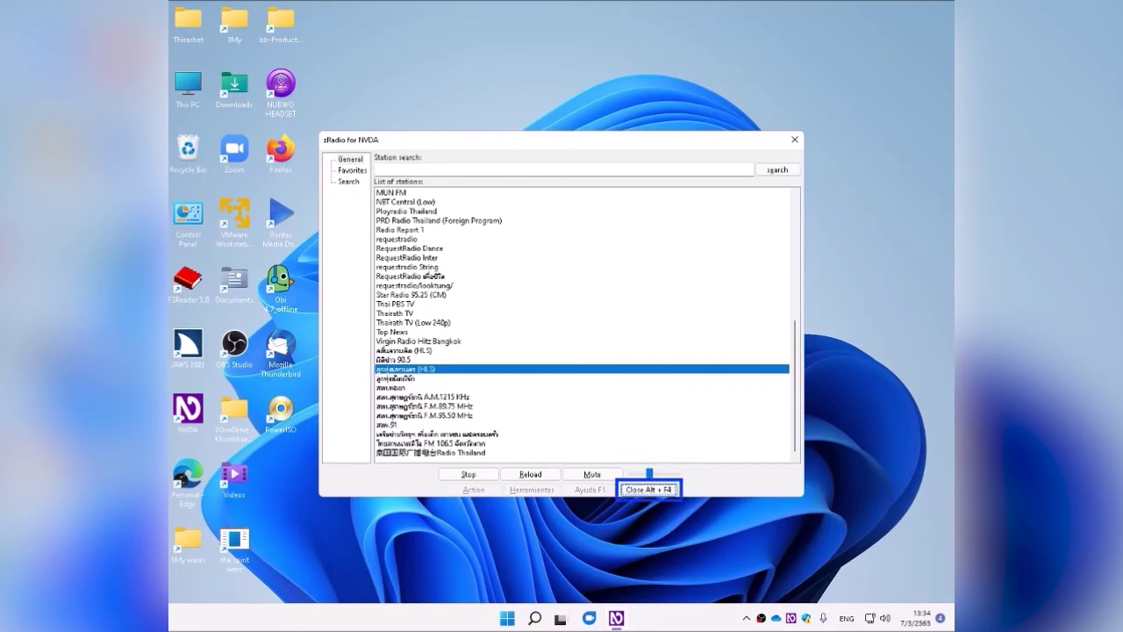
key("Return")
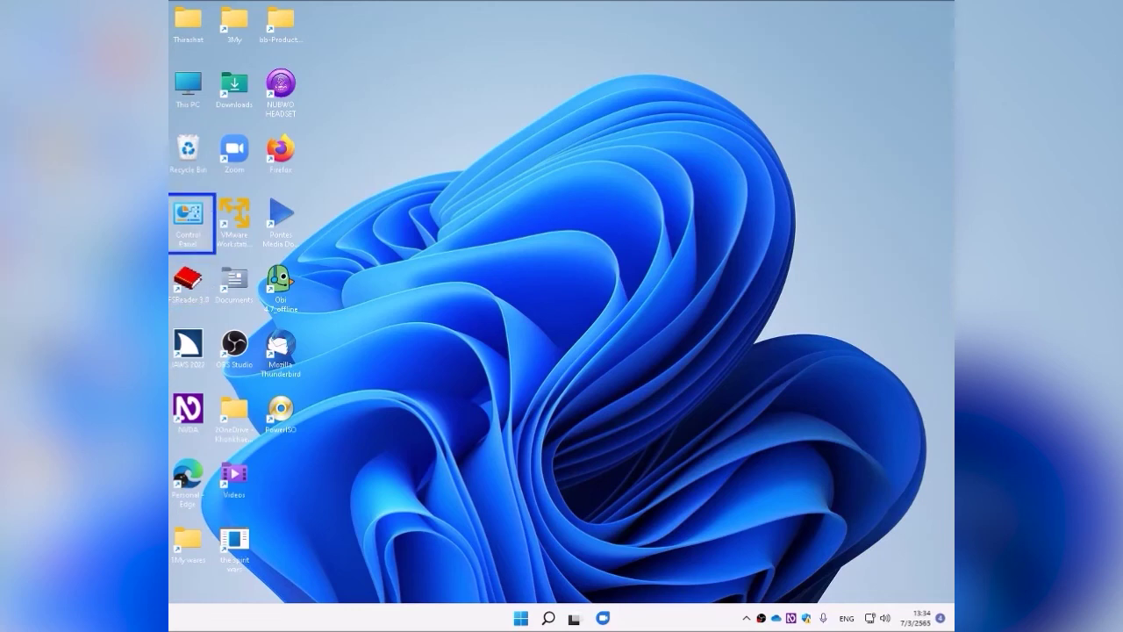
key("super+r")
type("www.goog")
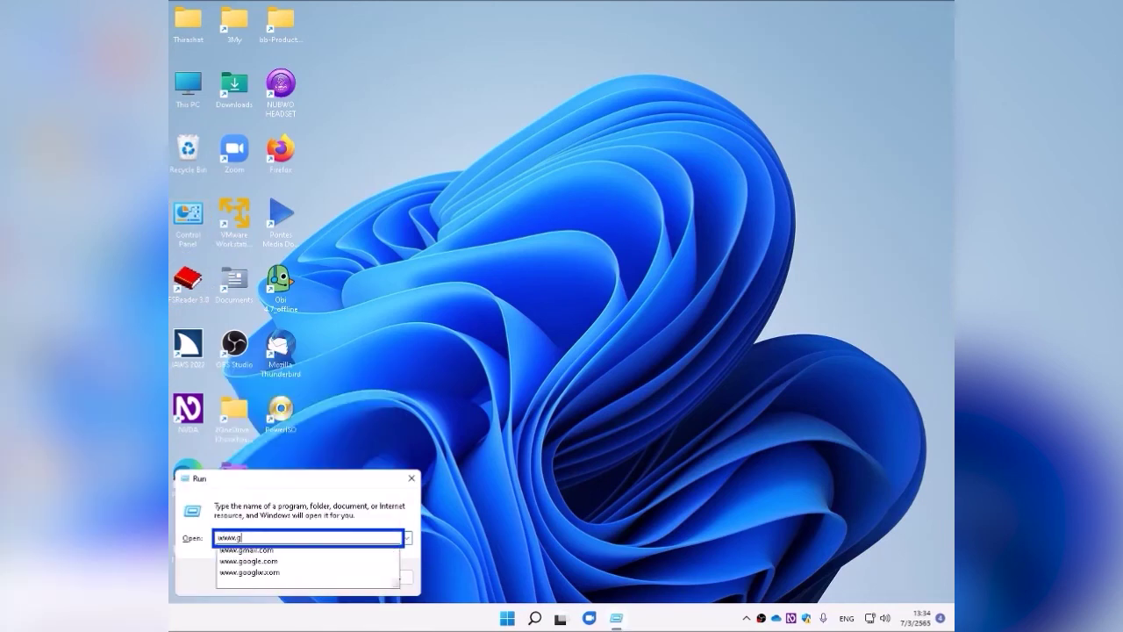
type("le.com")
key("Return")
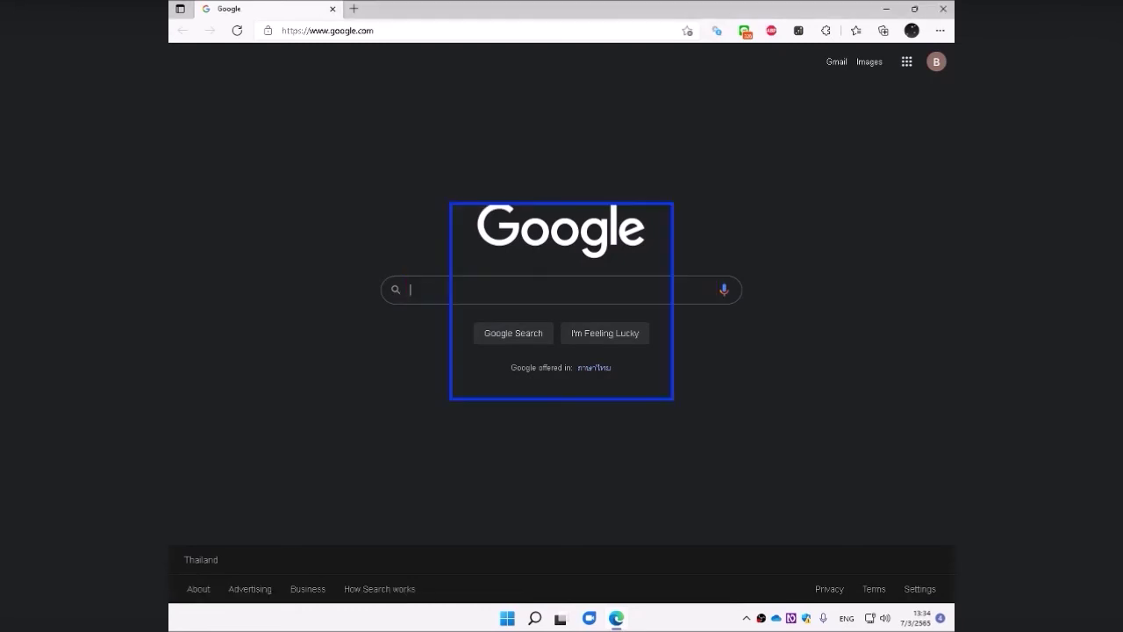
key("alt+F4")
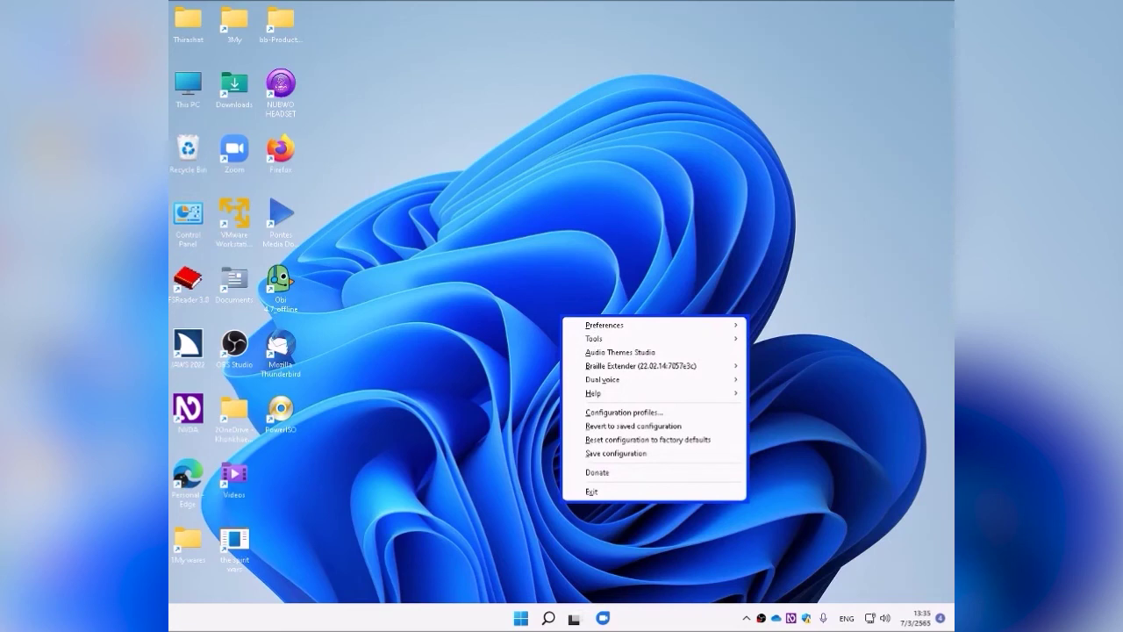
Reopen zRadio for NVDA from NVDA's tools and stop the station that is playing.
key("t")
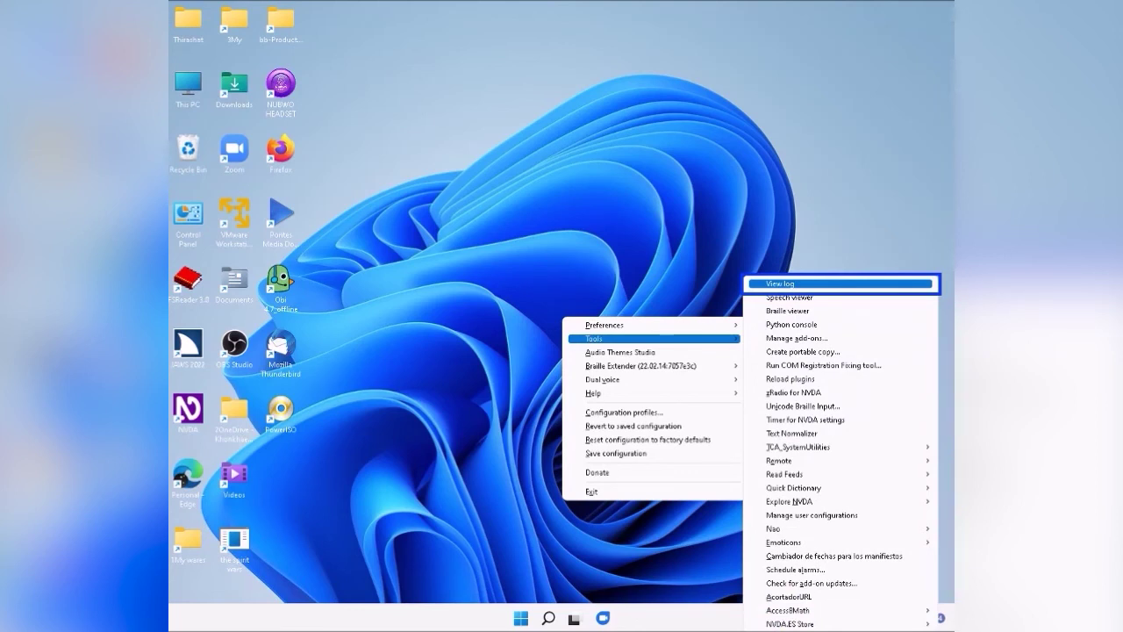
key("z")
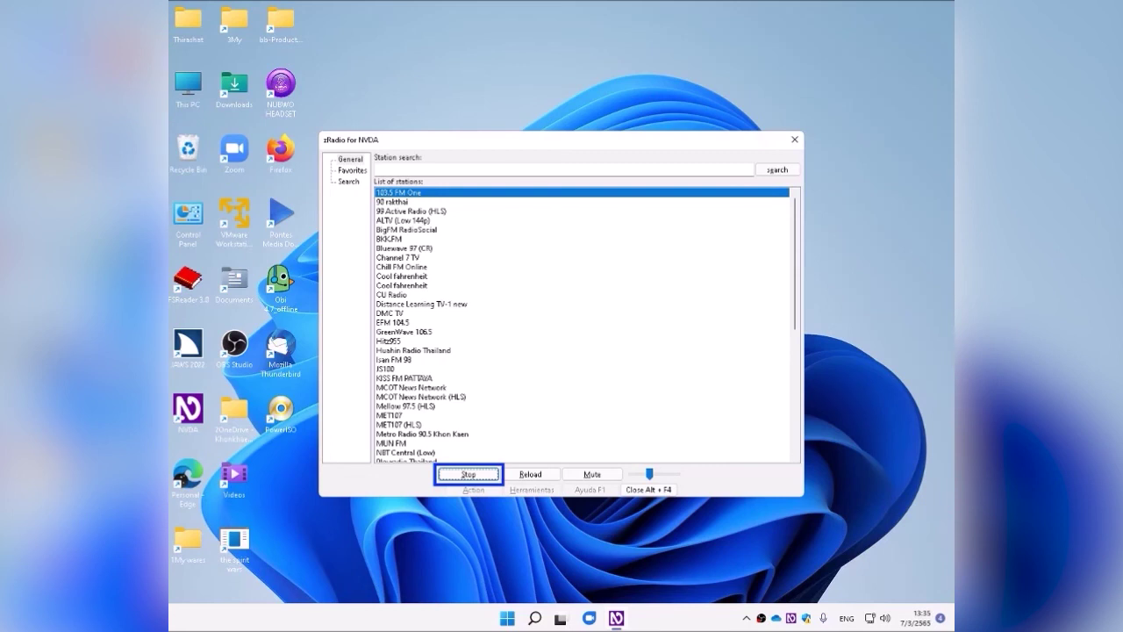
key("space")
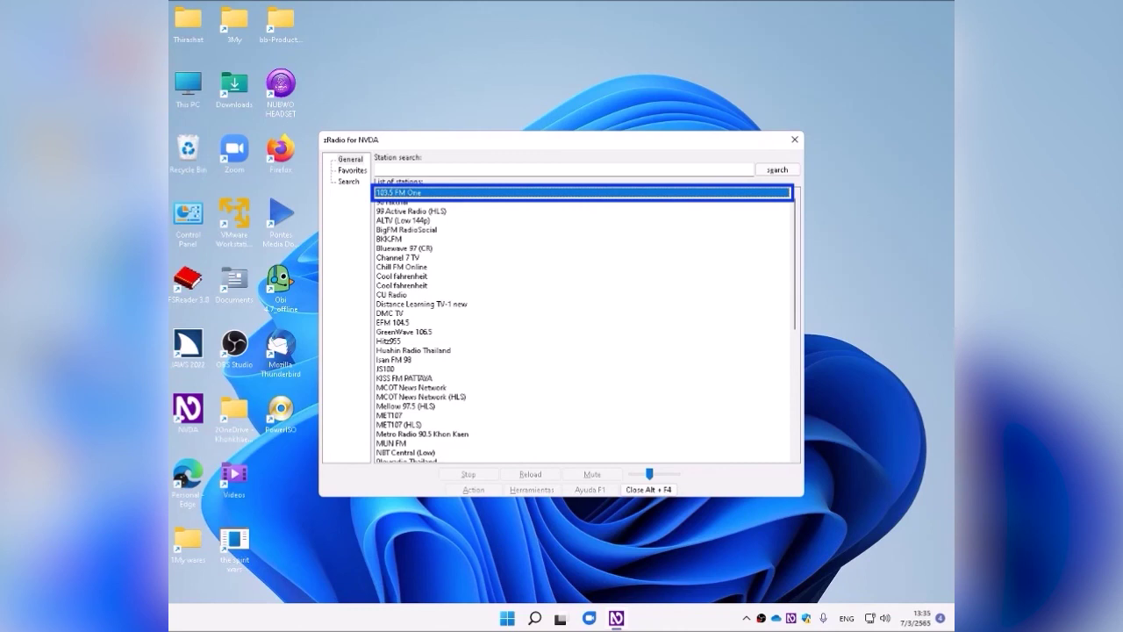
Find the Thai-script 90.5 station near the end of the General list and play it.
key("Down")
key("Down")
key("Down")
key("Down")
key("Down")
key("Down")
key("End")
key("Up")
key("Up")
key("Up")
key("Up")
key("Up")
key("Up")
key("Up")
key("Up")
key("Up")
key("Up")
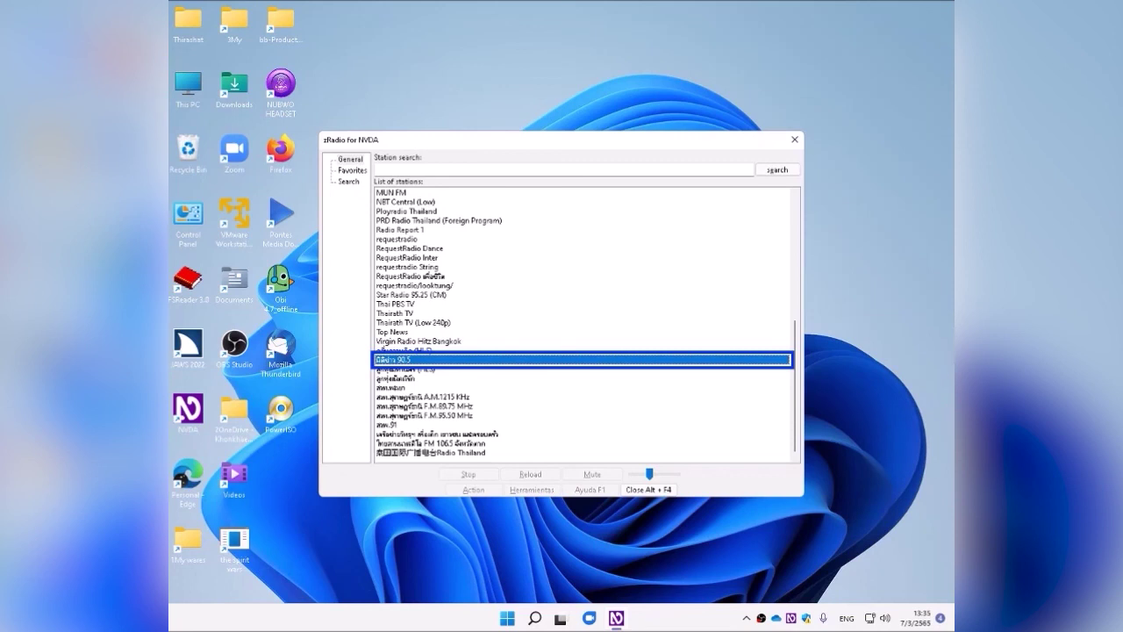
key("shift+F10")
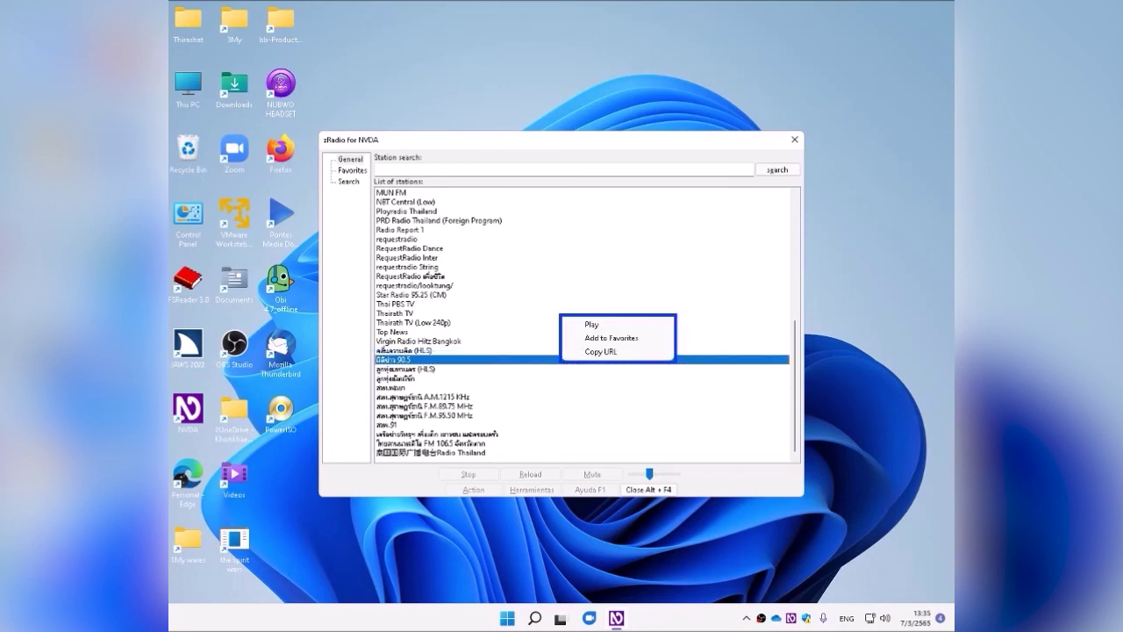
key("Down")
key("Return")
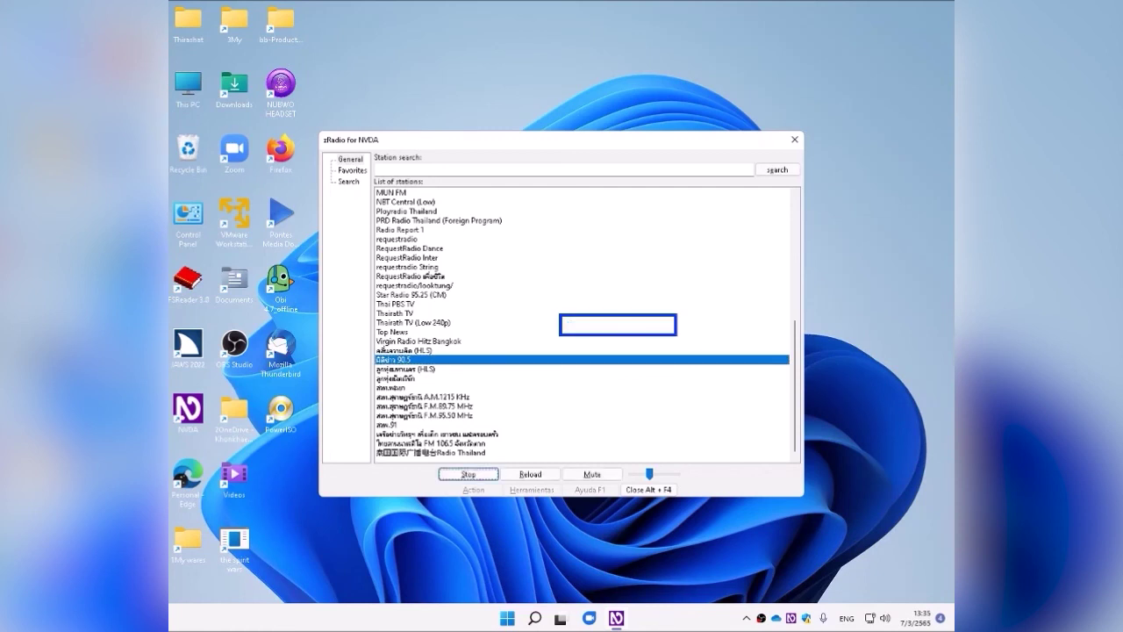